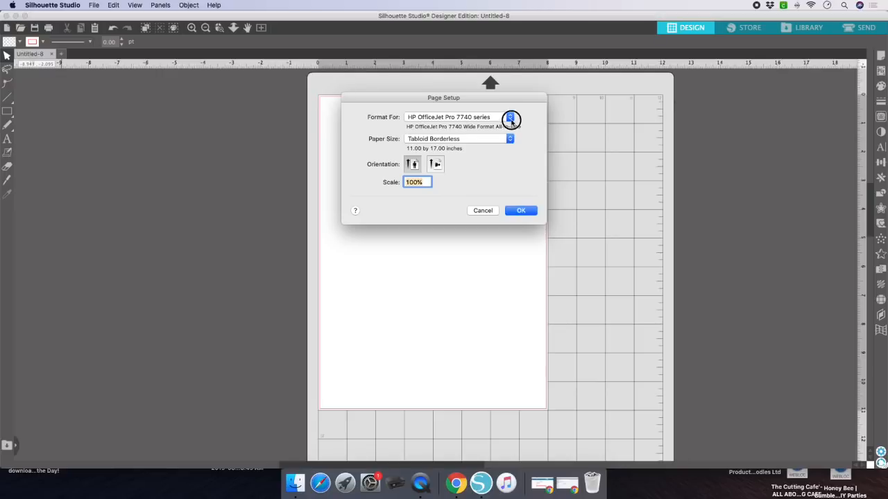
- Set the print page setup's printer format to HP OfficeJet Pro 7740 series and accept the page setup
{"action": "left_click", "coordinate": [510, 118]}
{"action": "left_click", "coordinate": [460, 110]}
{"action": "left_click", "coordinate": [461, 119]}
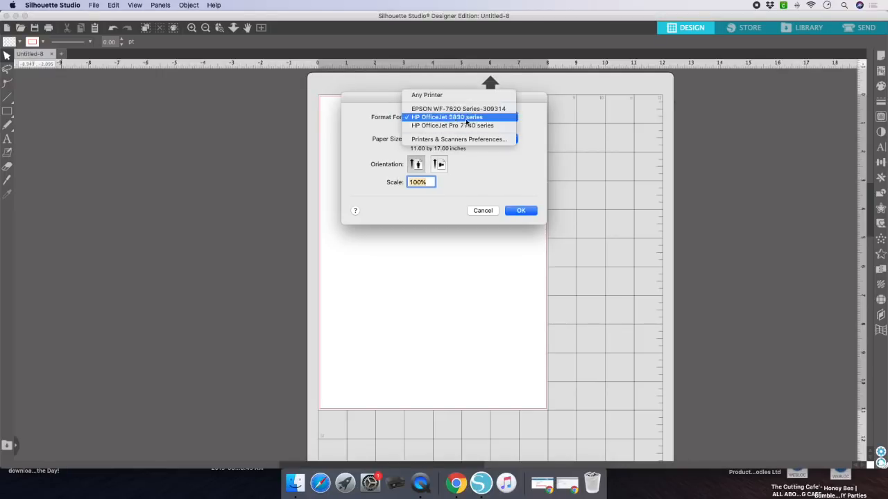
{"action": "left_click", "coordinate": [466, 127]}
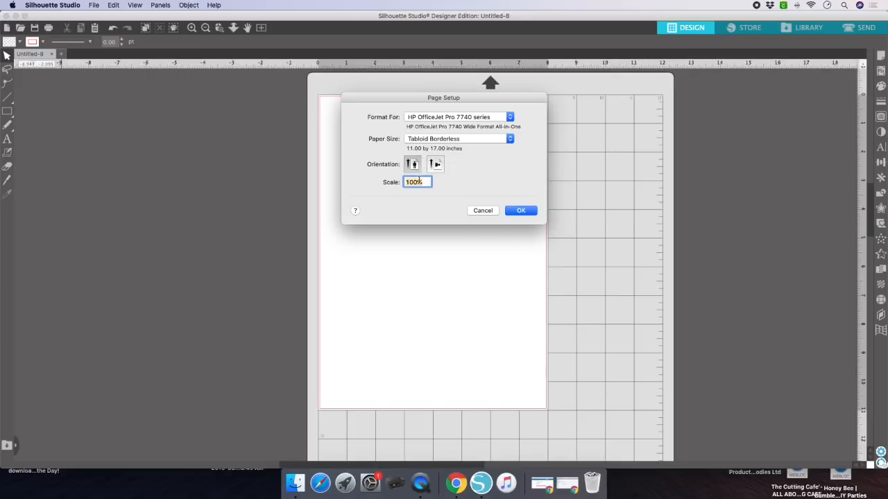
{"action": "left_click", "coordinate": [520, 210]}
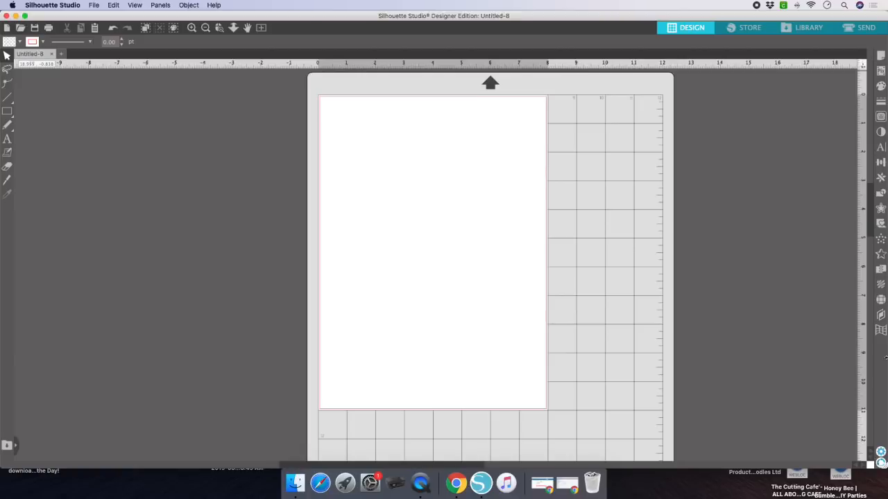
- Set the design page's custom media size to 11 in wide and 17 in high
{"action": "left_click", "coordinate": [881, 57]}
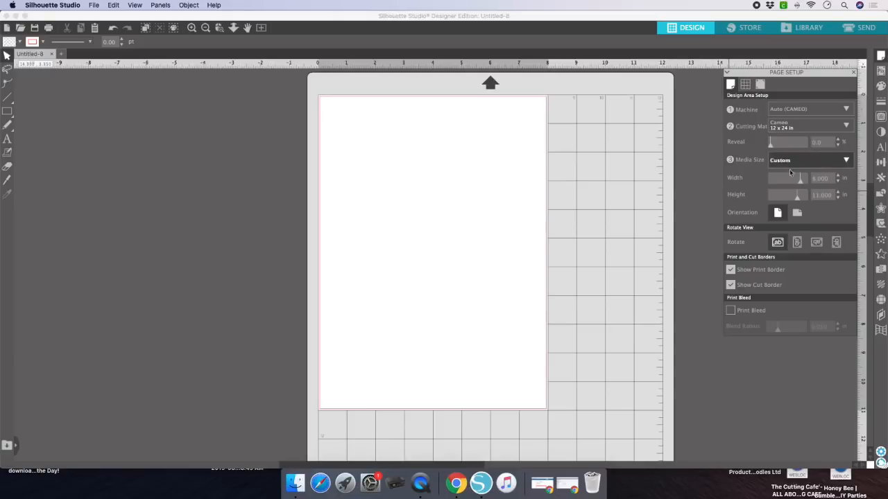
{"action": "double_click", "coordinate": [823, 179]}
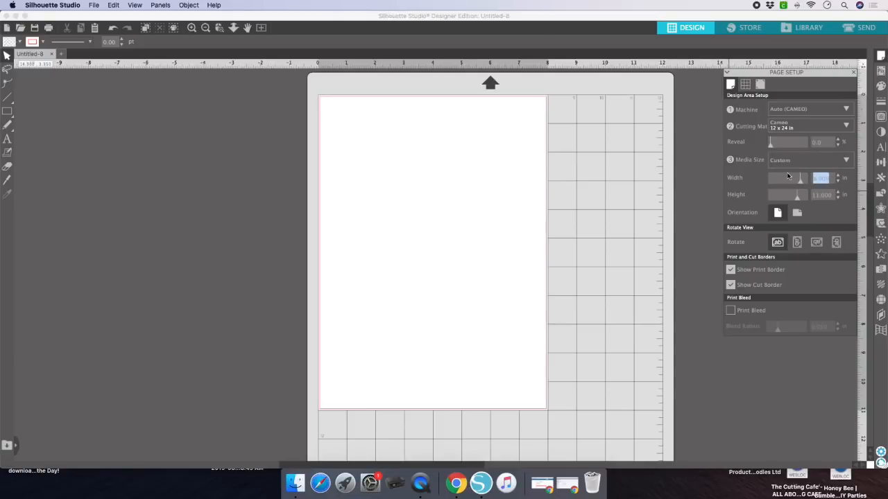
{"action": "type", "text": "11"}
{"action": "key", "text": "Return"}
{"action": "left_click", "coordinate": [823, 195]}
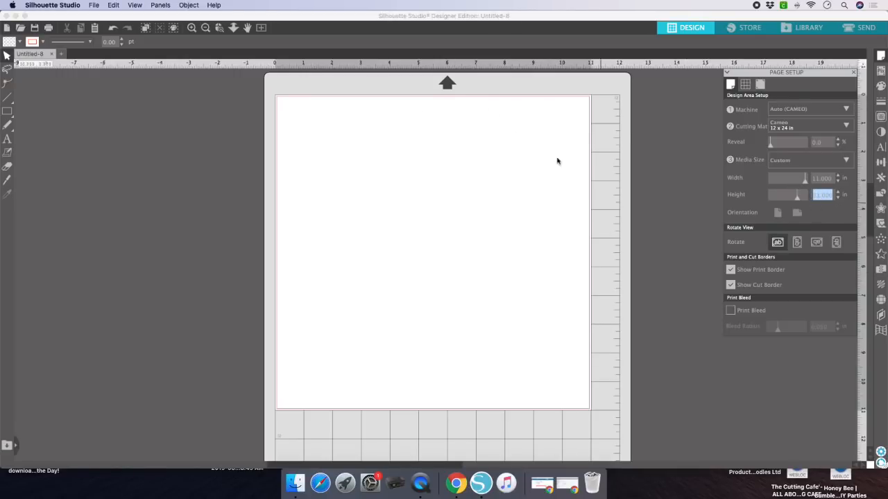
{"action": "key", "text": "BackSpace"}
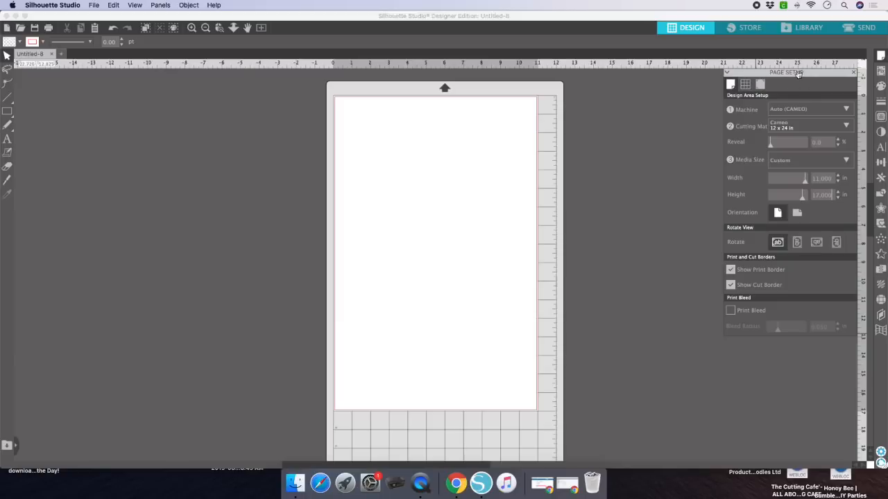
- Turn on the registration marks for the page and close the page setup
{"action": "left_click", "coordinate": [761, 85]}
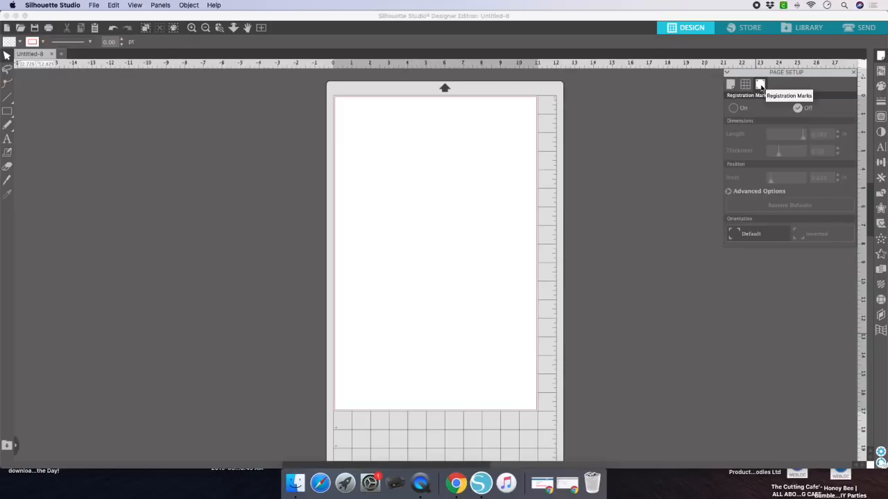
{"action": "left_click", "coordinate": [734, 107]}
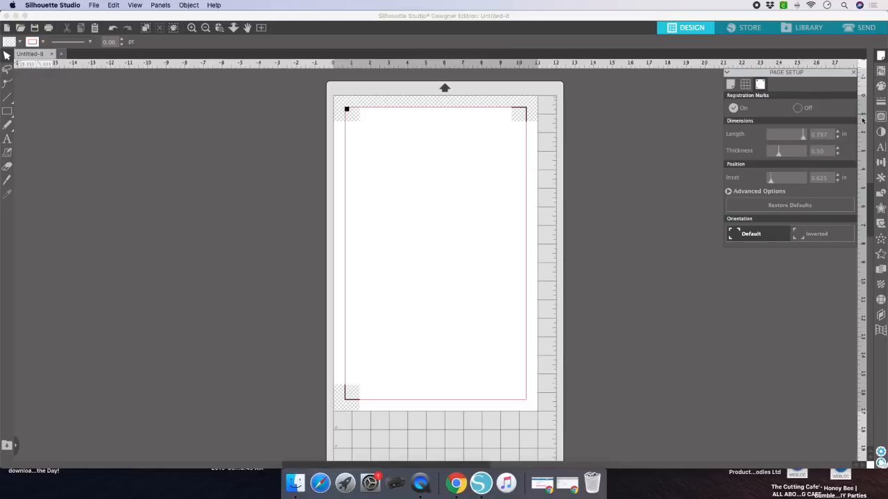
{"action": "left_click", "coordinate": [854, 75]}
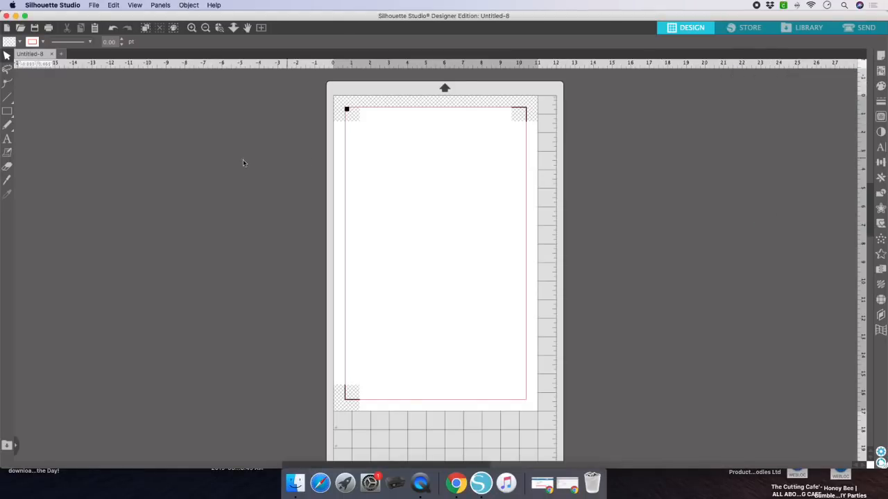
- Start merging a file into the design and browse to the Downloads folder
{"action": "left_click", "coordinate": [93, 6]}
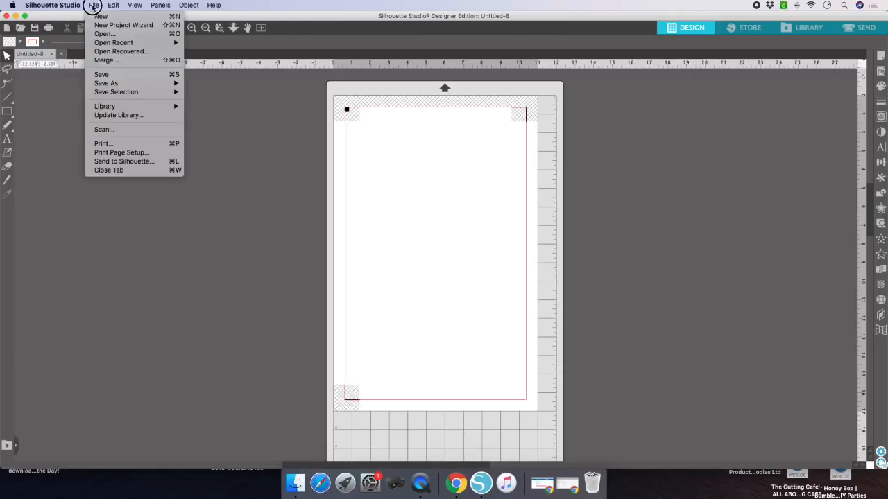
{"action": "left_click", "coordinate": [109, 60]}
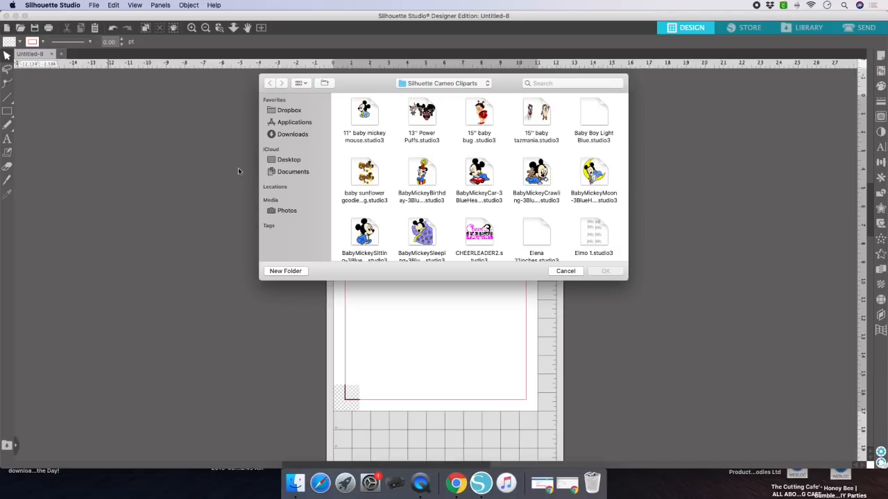
{"action": "left_click", "coordinate": [303, 134]}
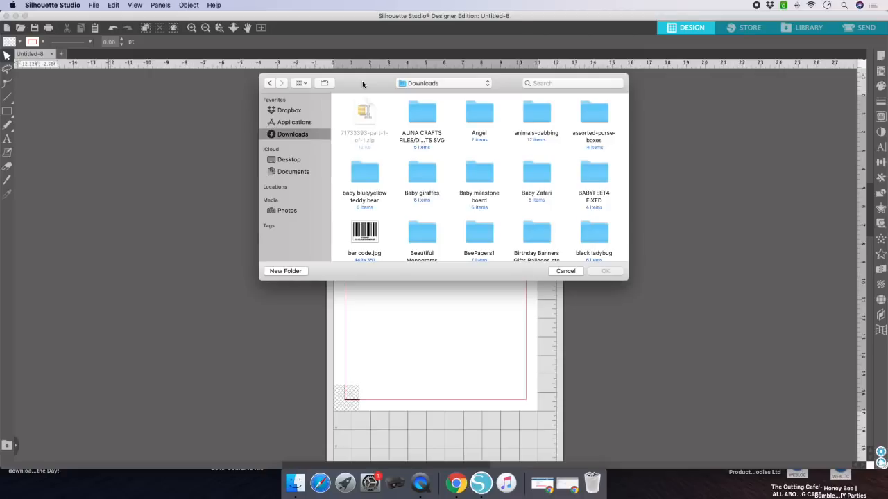
{"action": "left_click_drag", "start_coordinate": [390, 83], "coordinate": [400, 81]}
{"action": "left_click_drag", "start_coordinate": [511, 271], "coordinate": [477, 301]}
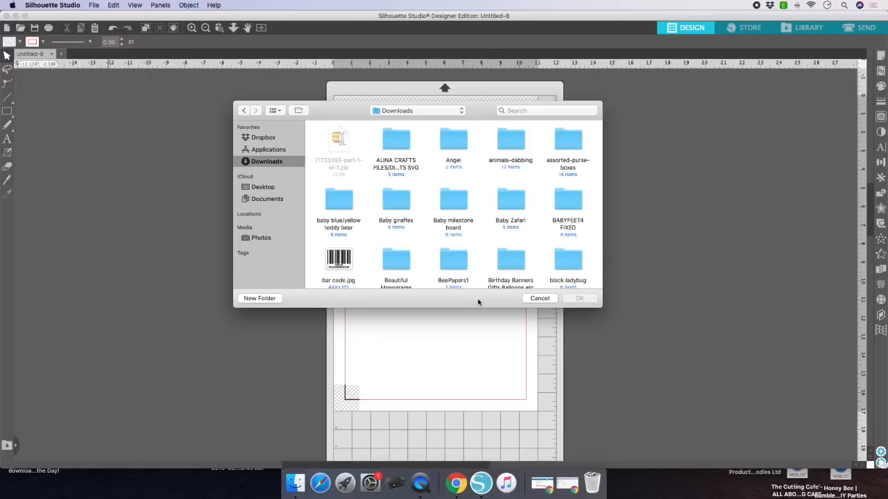
- Look through the Divine Digital Diva Files folder in Downloads for a baby clipart image
{"action": "scroll", "coordinate": [457, 208], "scroll_direction": "down", "scroll_amount": 5}
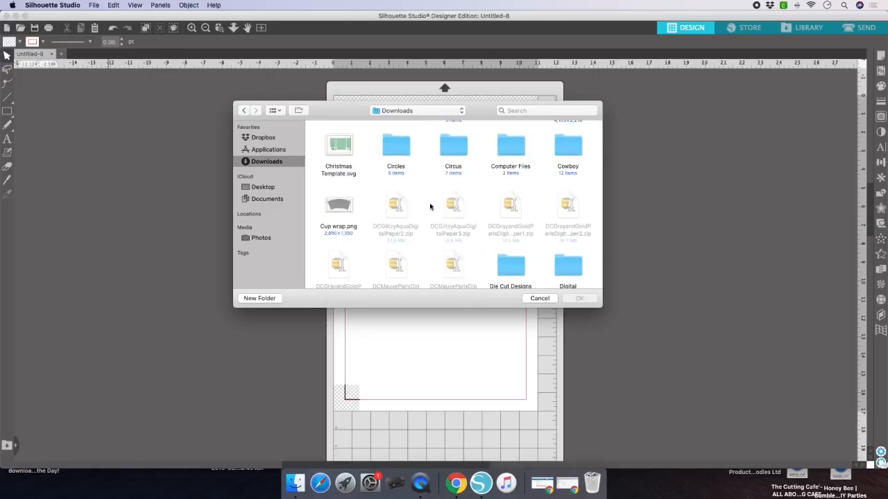
{"action": "scroll", "coordinate": [429, 207], "scroll_direction": "down", "scroll_amount": 5}
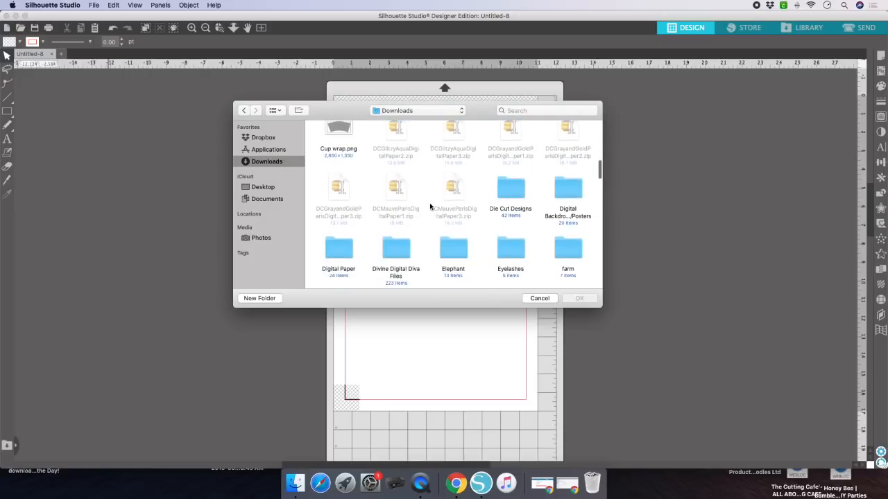
{"action": "scroll", "coordinate": [430, 207], "scroll_direction": "down", "scroll_amount": 1}
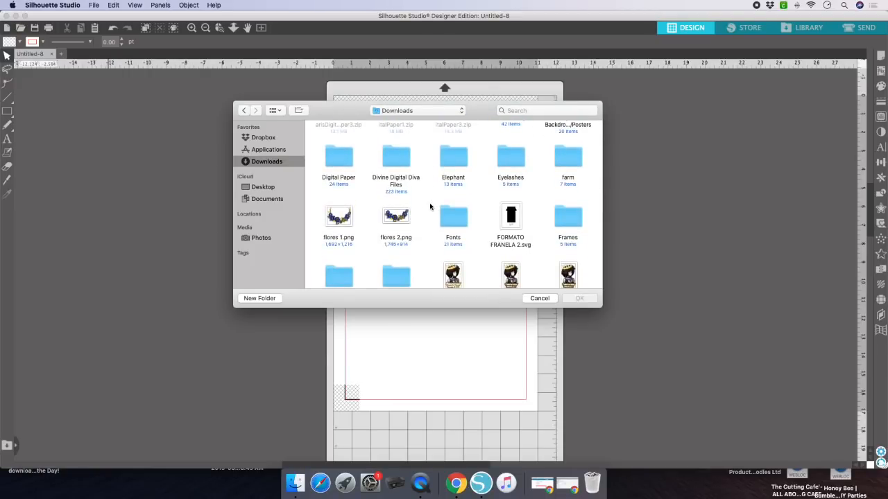
{"action": "double_click", "coordinate": [400, 164]}
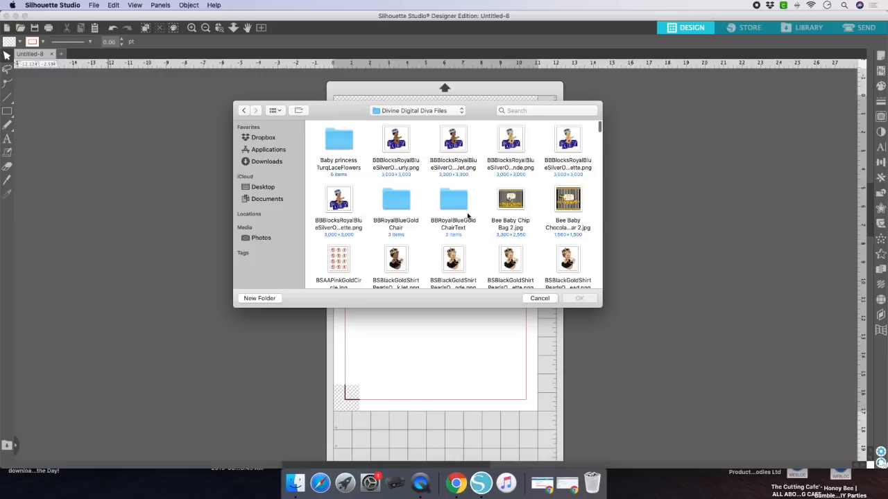
{"action": "scroll", "coordinate": [433, 211], "scroll_direction": "down", "scroll_amount": 3}
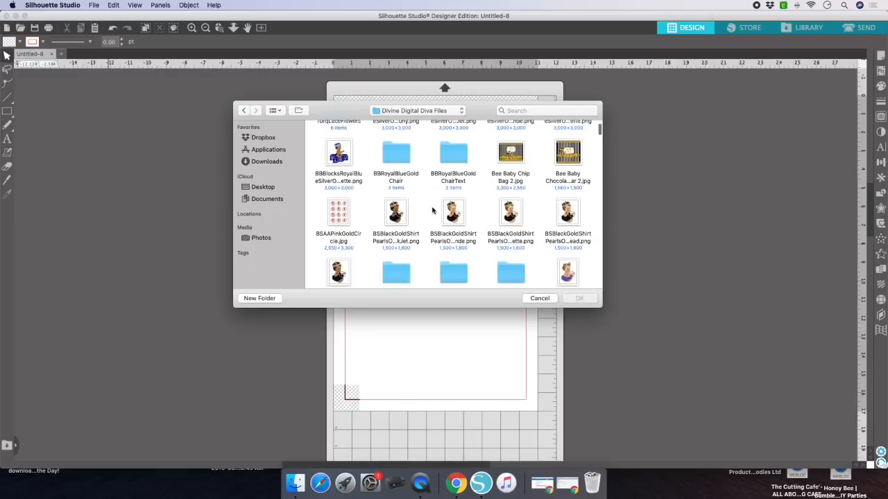
{"action": "scroll", "coordinate": [432, 210], "scroll_direction": "down", "scroll_amount": 10}
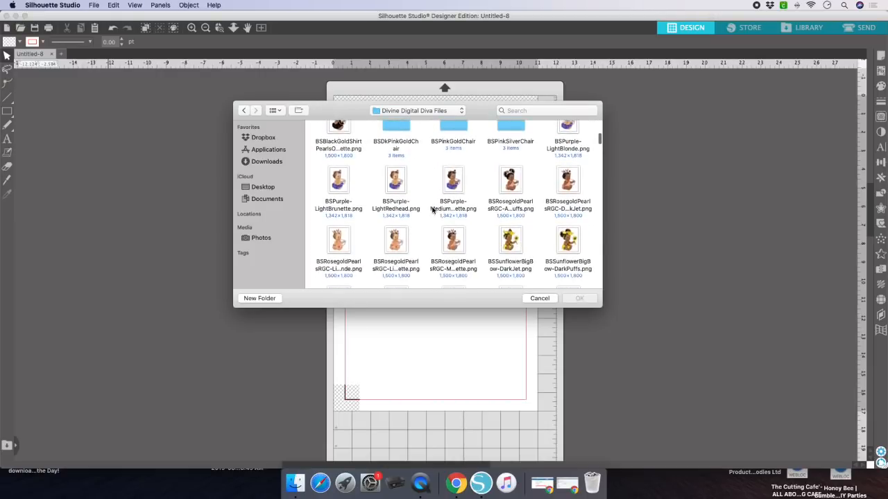
{"action": "scroll", "coordinate": [432, 211], "scroll_direction": "down", "scroll_amount": 5}
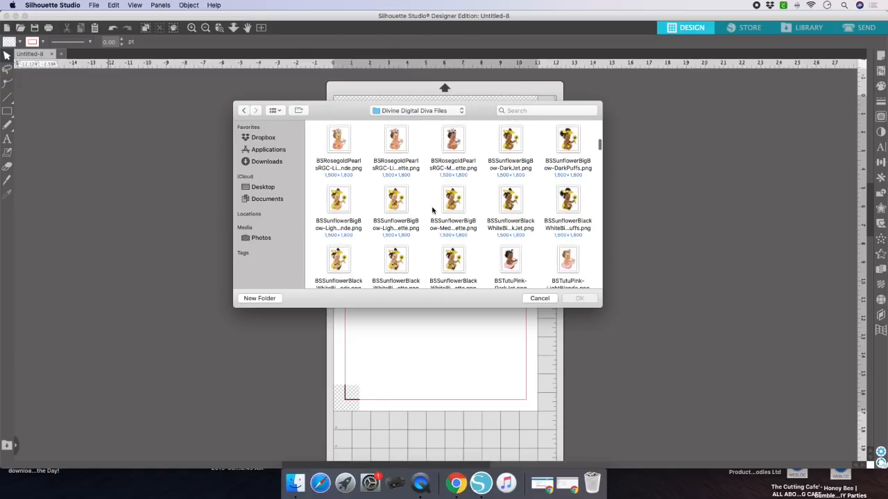
{"action": "scroll", "coordinate": [432, 211], "scroll_direction": "down", "scroll_amount": 1}
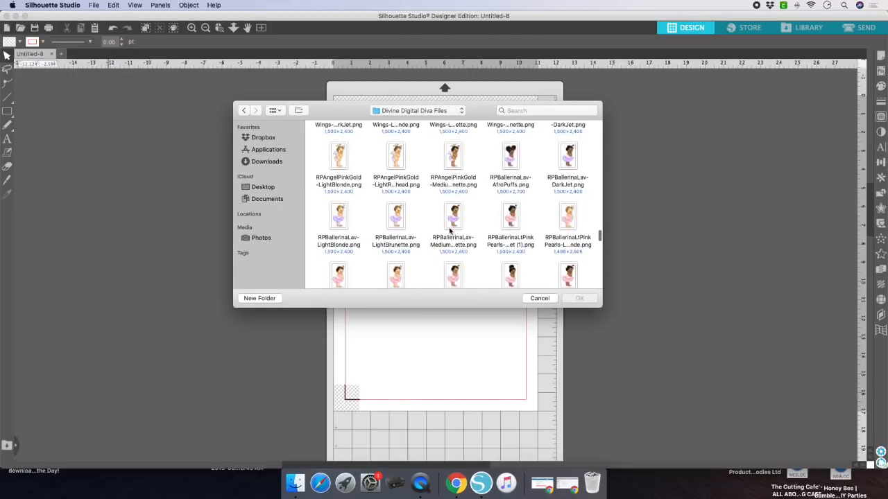
{"action": "scroll", "coordinate": [449, 231], "scroll_direction": "down", "scroll_amount": 15}
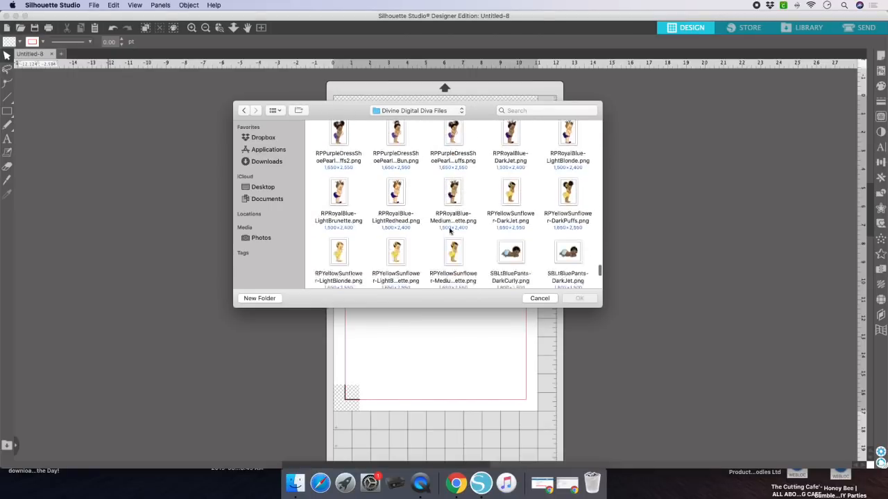
{"action": "scroll", "coordinate": [449, 231], "scroll_direction": "up", "scroll_amount": 10}
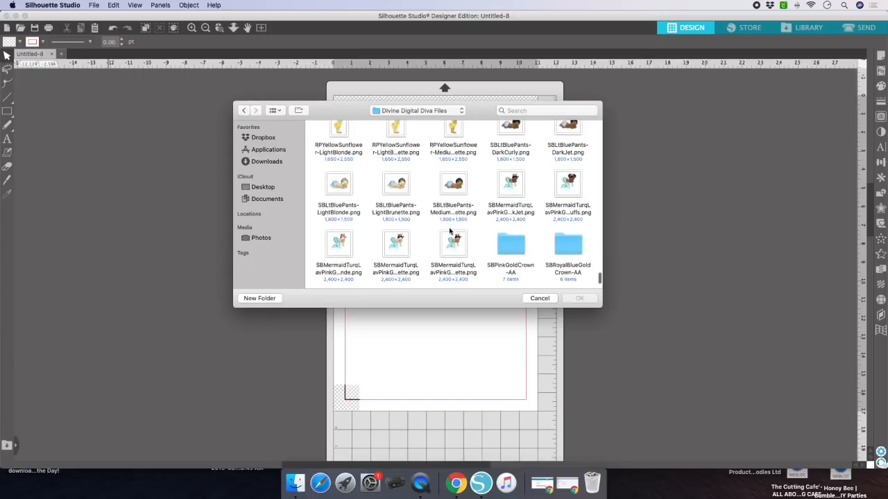
{"action": "scroll", "coordinate": [449, 231], "scroll_direction": "up", "scroll_amount": 5}
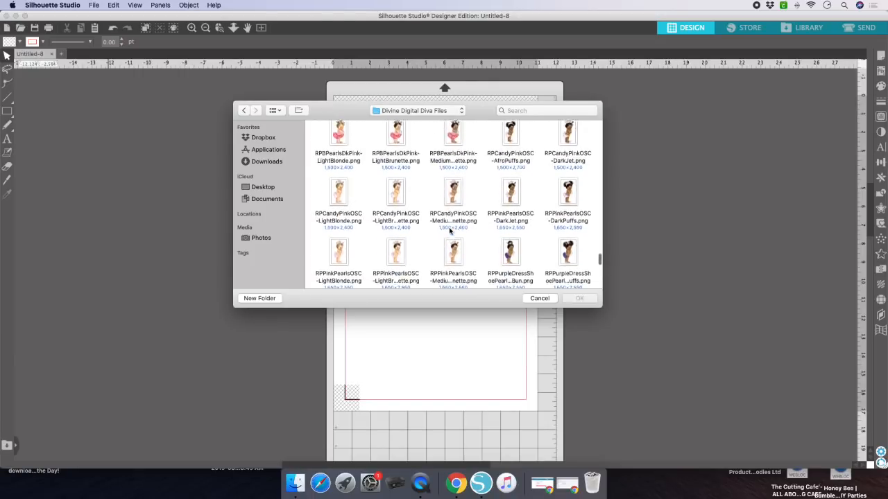
- Merge the light brunette ladybug baby PNG from the RPLadybugWings folder in Downloads into the design
{"action": "key", "text": "super+alt+l"}
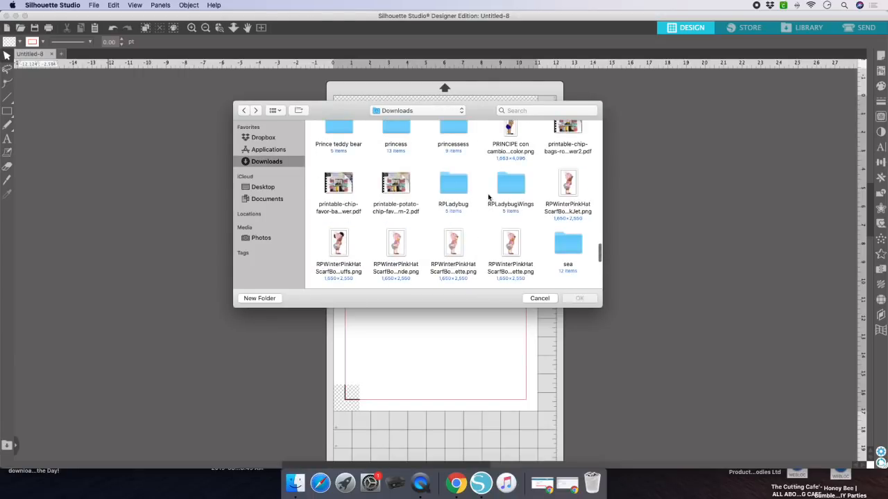
{"action": "double_click", "coordinate": [512, 191]}
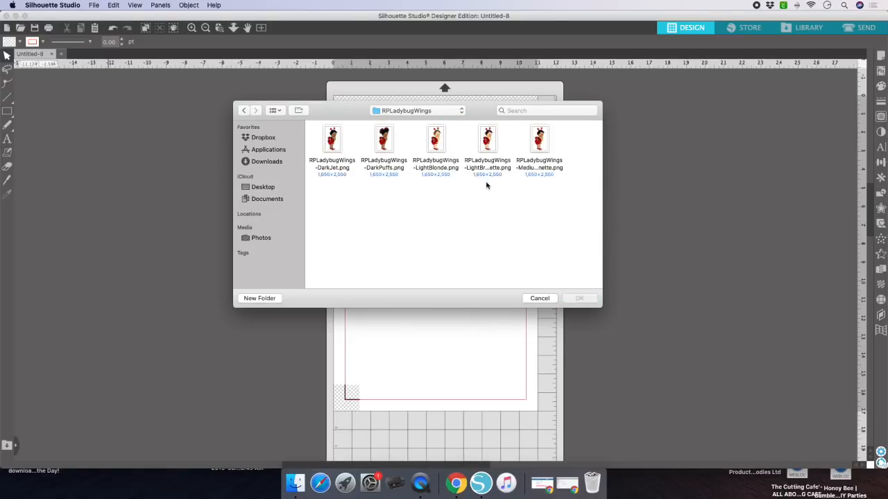
{"action": "left_click", "coordinate": [489, 143]}
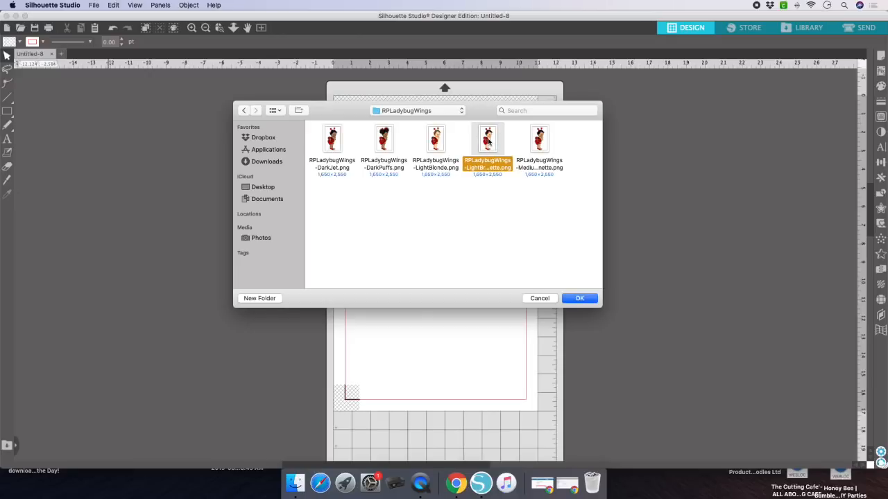
{"action": "left_click", "coordinate": [582, 298]}
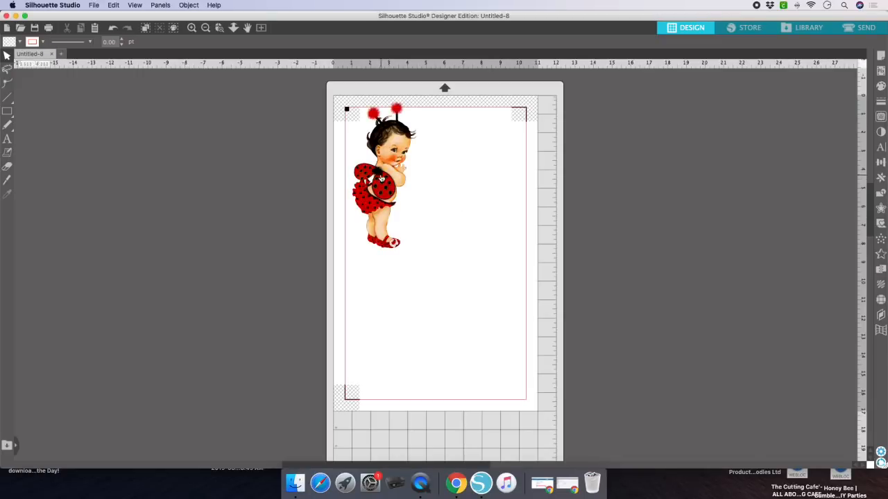
- Move the ladybug baby image off the page into the empty area left of the cutting mat, closing point editing
{"action": "left_click", "coordinate": [382, 179]}
{"action": "left_click_drag", "start_coordinate": [381, 178], "coordinate": [347, 229]}
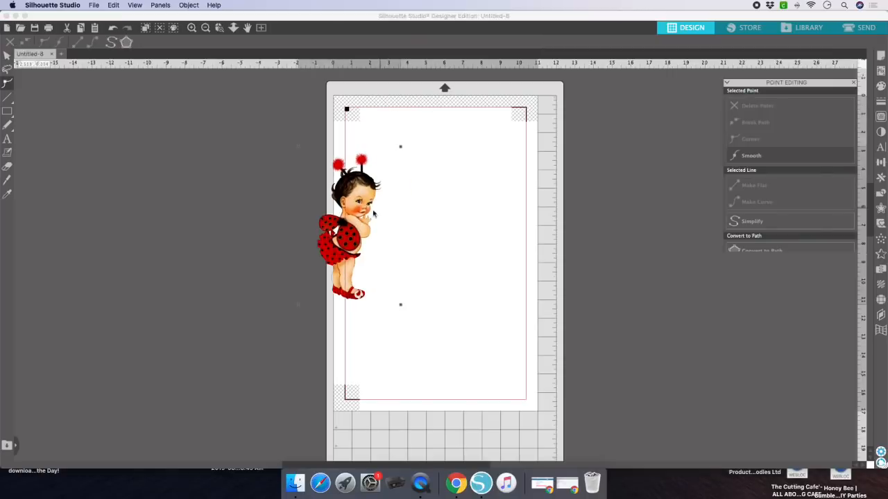
{"action": "left_click", "coordinate": [7, 56]}
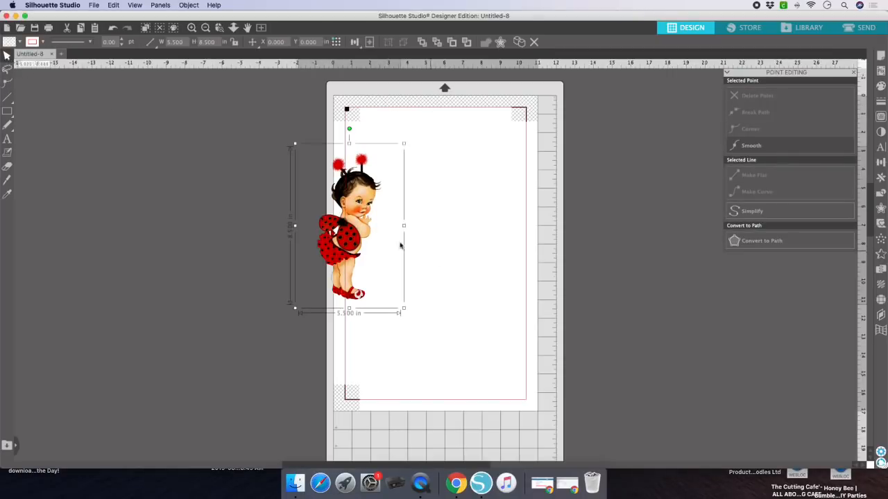
{"action": "left_click_drag", "start_coordinate": [356, 223], "coordinate": [223, 214]}
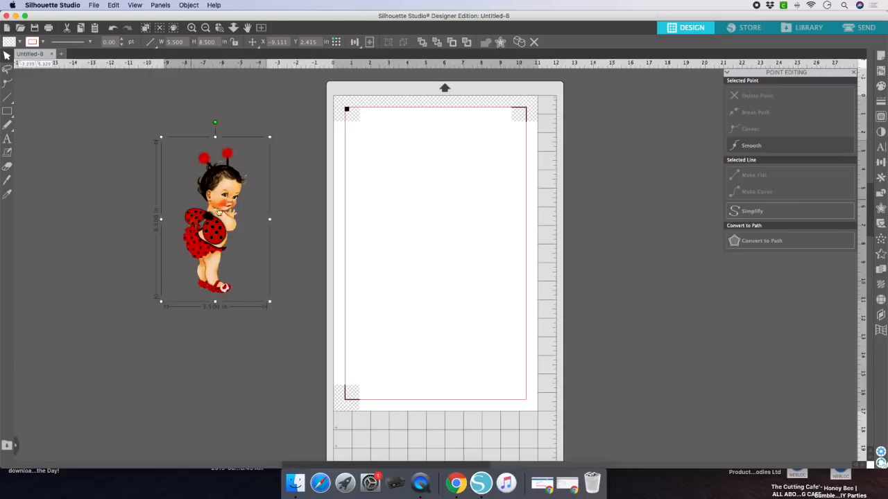
{"action": "left_click", "coordinate": [853, 72]}
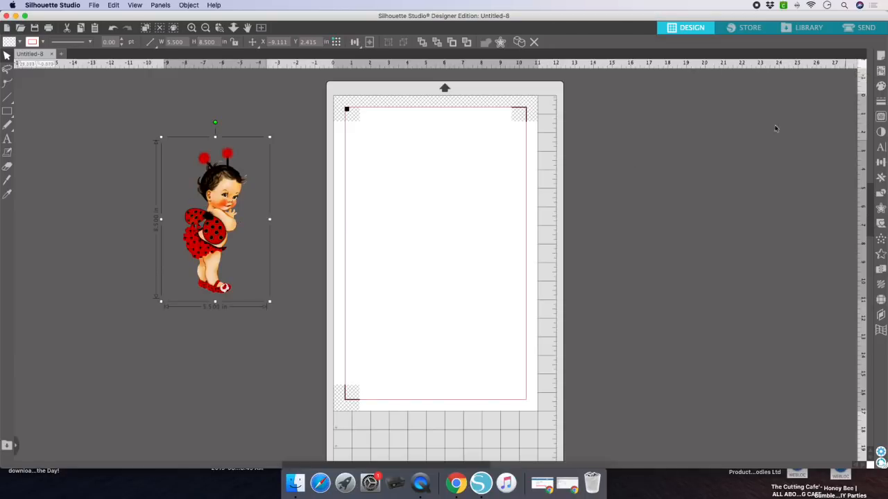
{"action": "left_click_drag", "start_coordinate": [212, 224], "coordinate": [205, 219]}
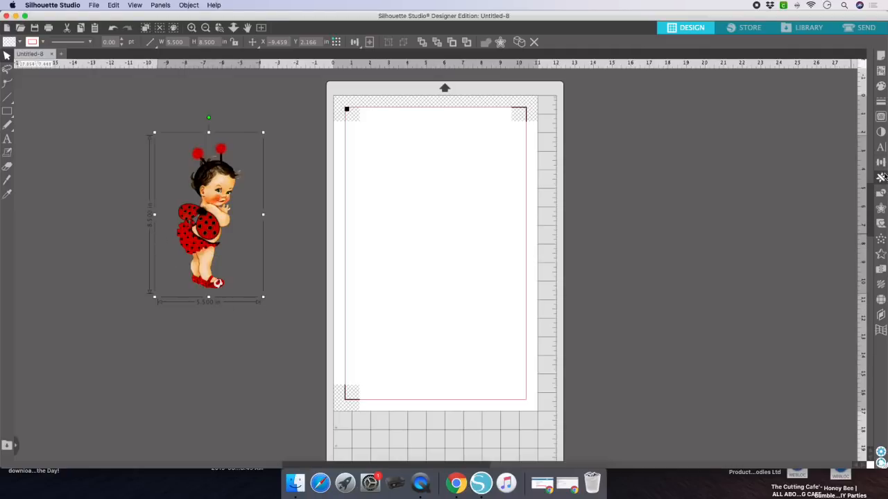
- Open the trace settings for the ladybug baby image
{"action": "left_click", "coordinate": [881, 118]}
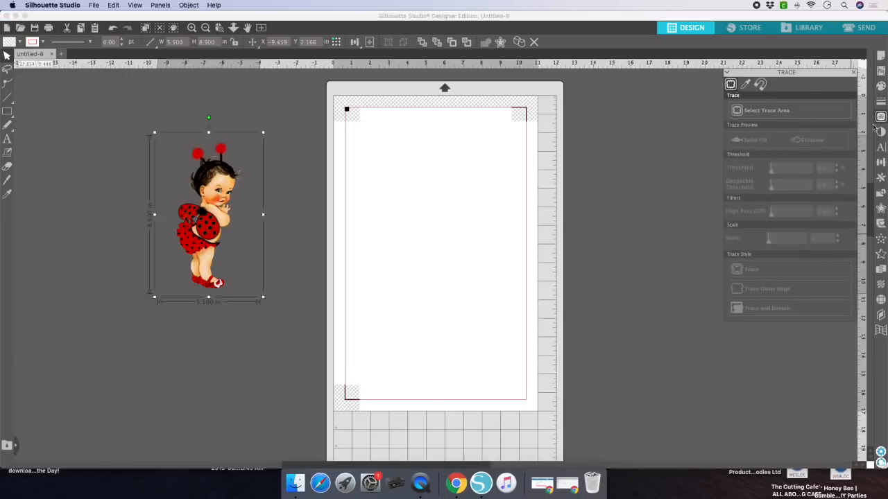
{"action": "left_click", "coordinate": [749, 112]}
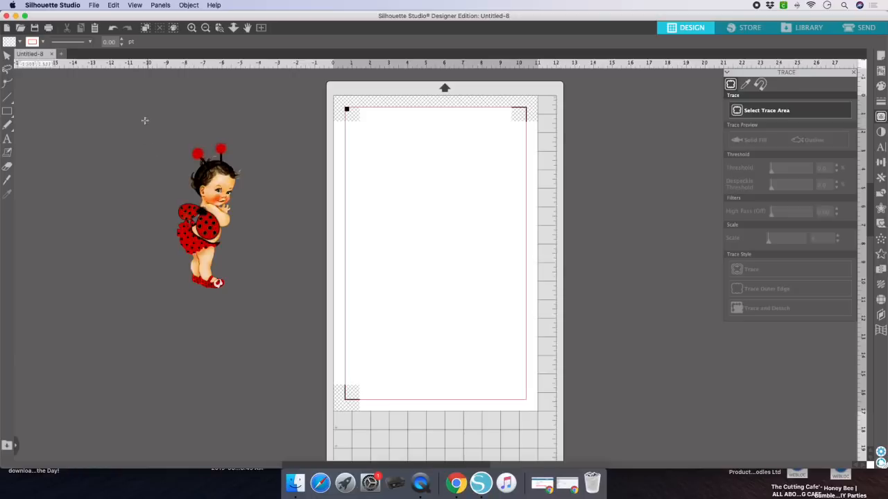
{"action": "left_click_drag", "start_coordinate": [142, 119], "coordinate": [272, 310]}
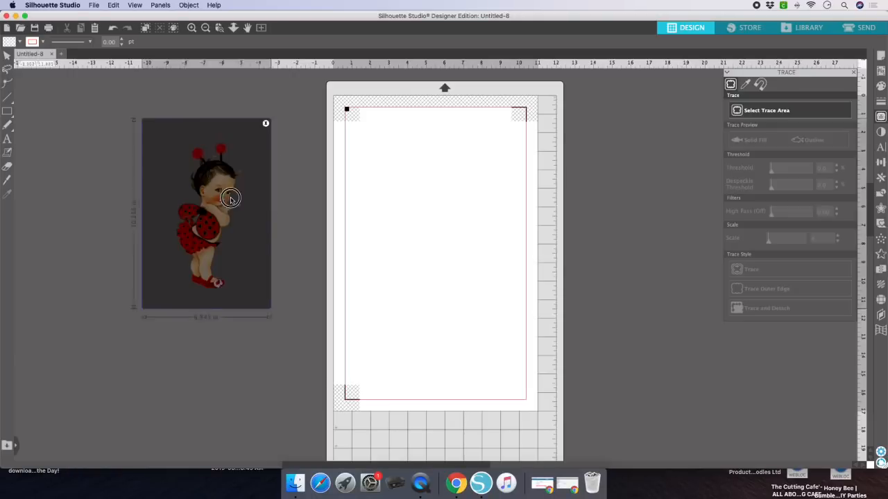
{"action": "left_click_drag", "start_coordinate": [231, 198], "coordinate": [318, 263]}
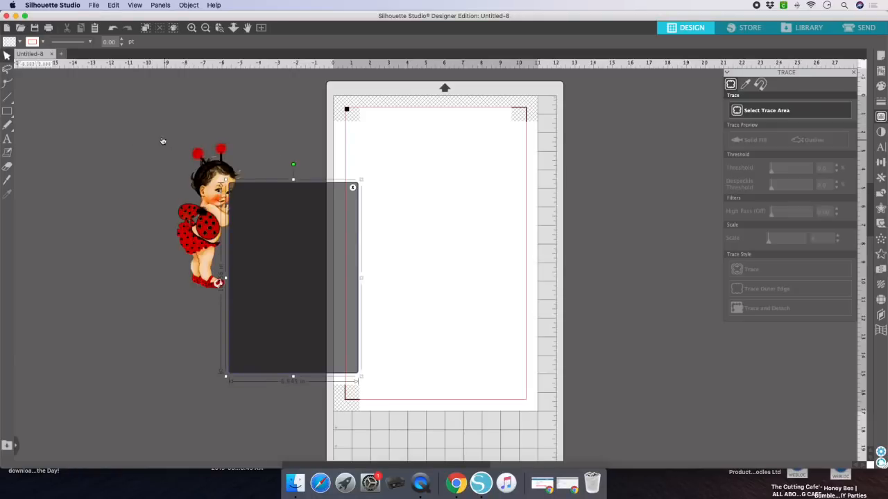
{"action": "left_click", "coordinate": [353, 189]}
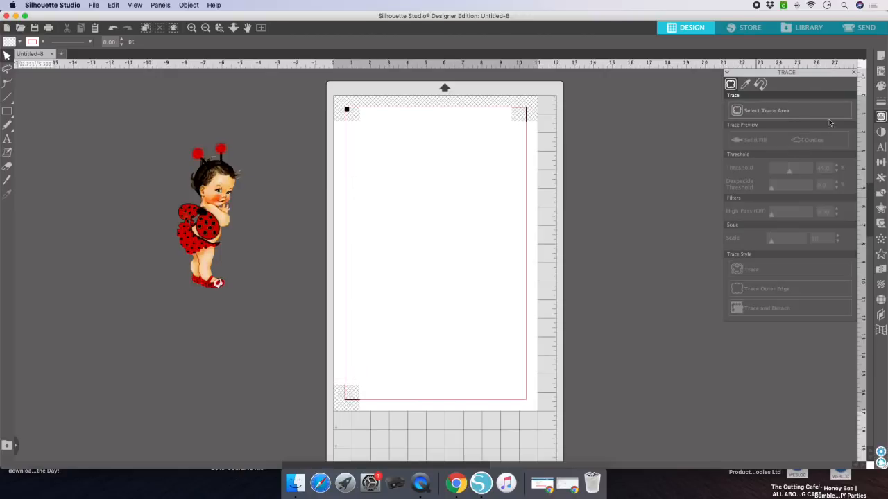
- Trace and detach the ladybug baby using a trace area drawn around the whole image and a 100% threshold
{"action": "left_click", "coordinate": [782, 111]}
{"action": "mouse_move", "coordinate": [196, 143]}
{"action": "left_mouse_down"}
{"action": "mouse_move", "coordinate": [294, 311]}
{"action": "mouse_move", "coordinate": [294, 344]}
{"action": "left_mouse_up"}
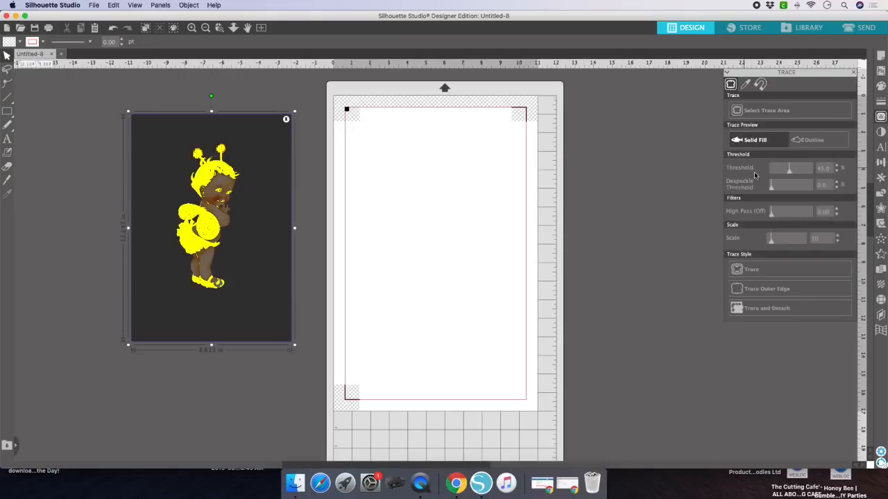
{"action": "left_click_drag", "start_coordinate": [789, 170], "coordinate": [812, 171]}
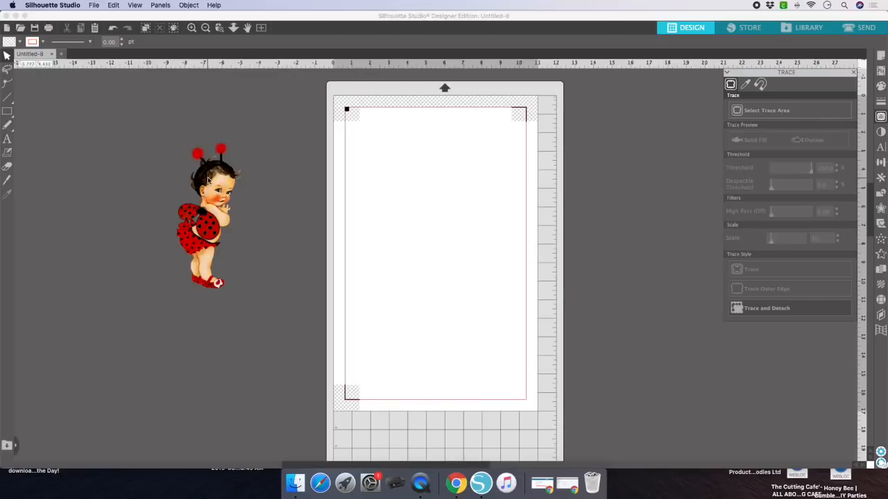
- Move the detached ladybug baby onto the white page and delete the leftover background image beside the mat
{"action": "left_click_drag", "start_coordinate": [211, 182], "coordinate": [292, 185]}
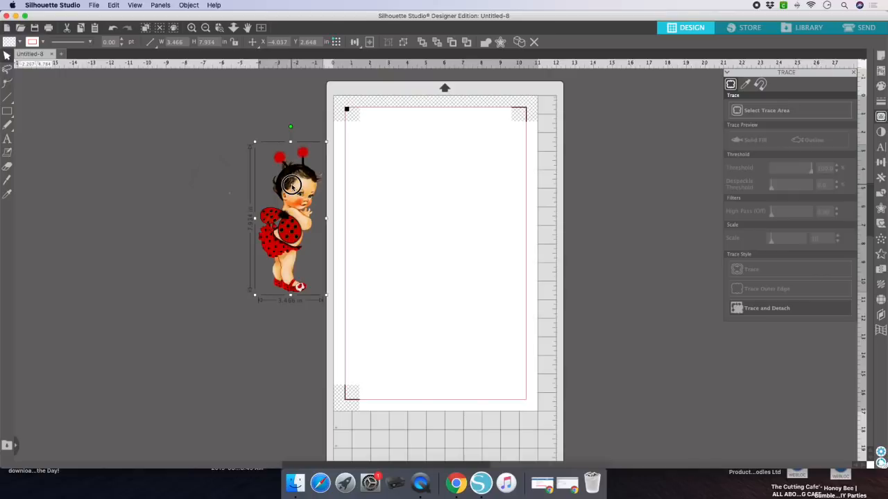
{"action": "left_click", "coordinate": [200, 175]}
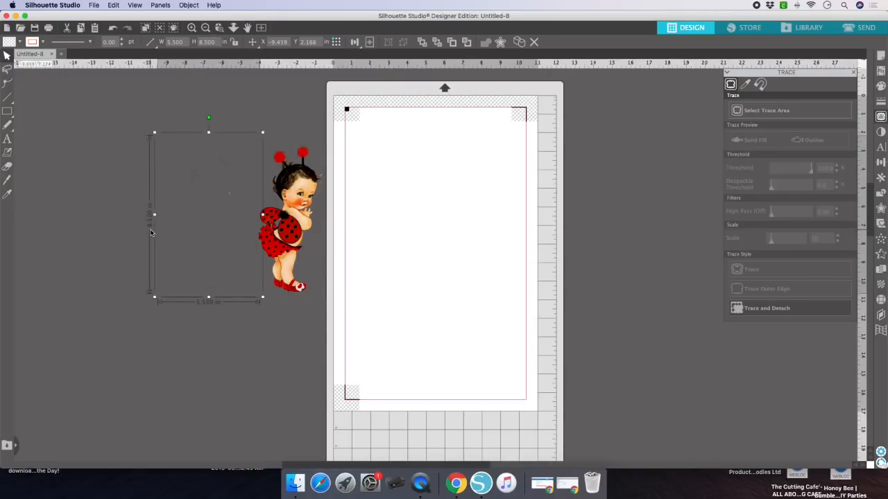
{"action": "left_click", "coordinate": [294, 226]}
{"action": "left_click_drag", "start_coordinate": [292, 230], "coordinate": [414, 230]}
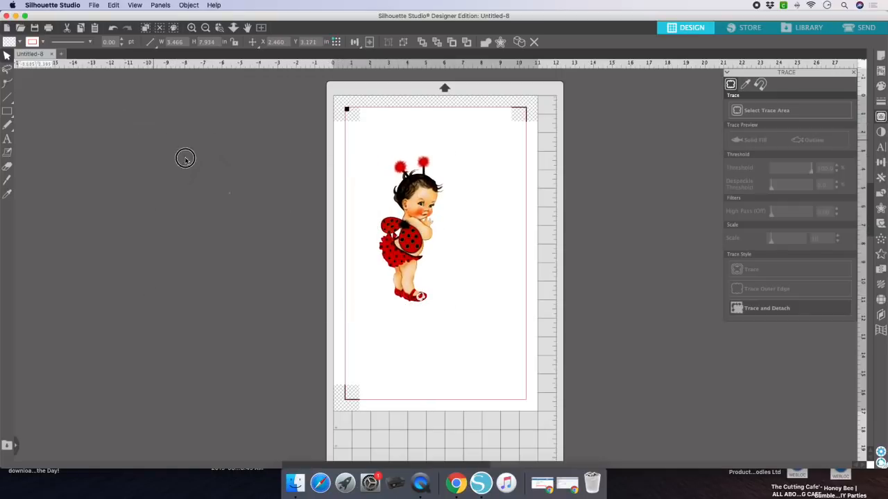
{"action": "left_click", "coordinate": [166, 147]}
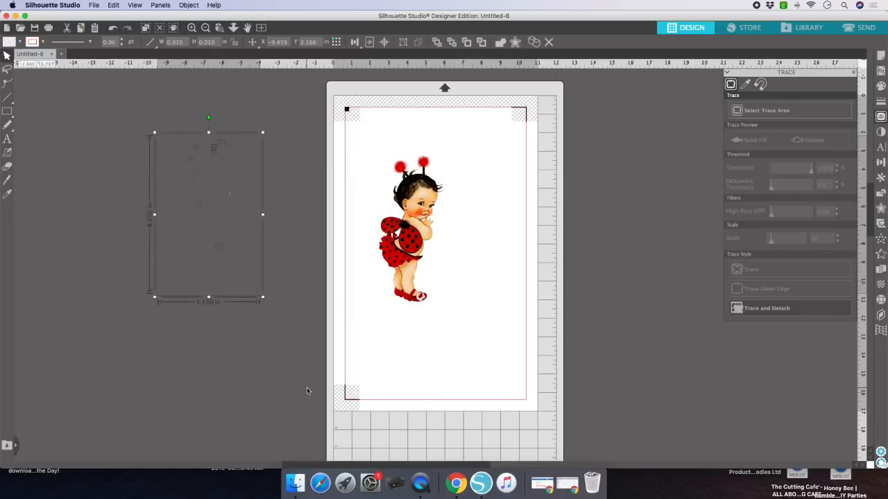
{"action": "key", "text": "Delete"}
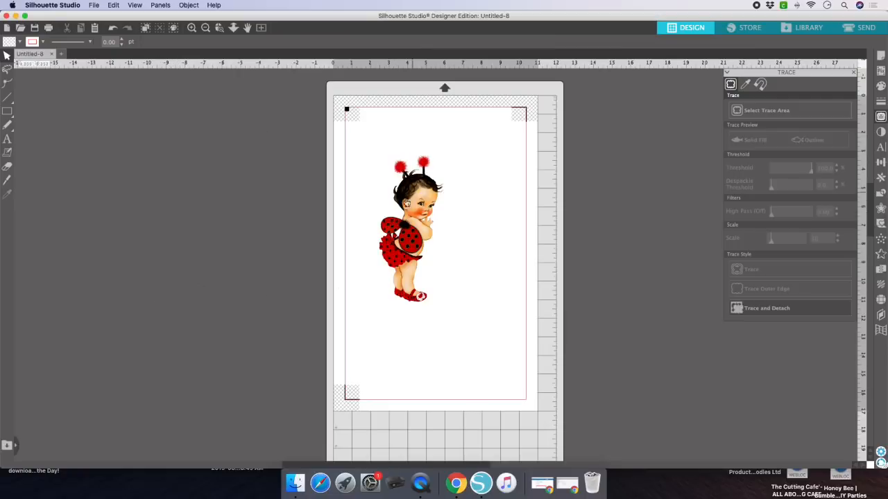
- Scale the baby image proportionally to a height of 15 in and reposition it inside the registration marks
{"action": "left_click", "coordinate": [404, 201]}
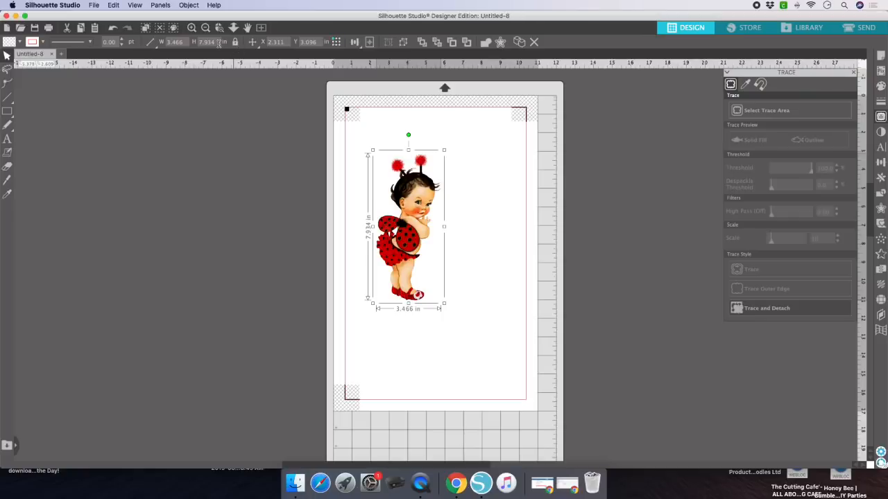
{"action": "left_click_drag", "start_coordinate": [216, 42], "coordinate": [170, 39]}
{"action": "type", "text": "15.000"}
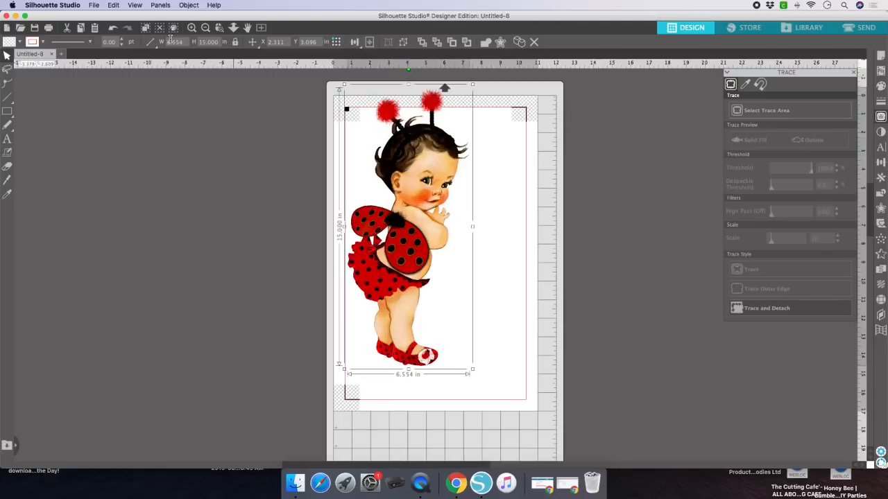
{"action": "left_click_drag", "start_coordinate": [408, 189], "coordinate": [421, 217]}
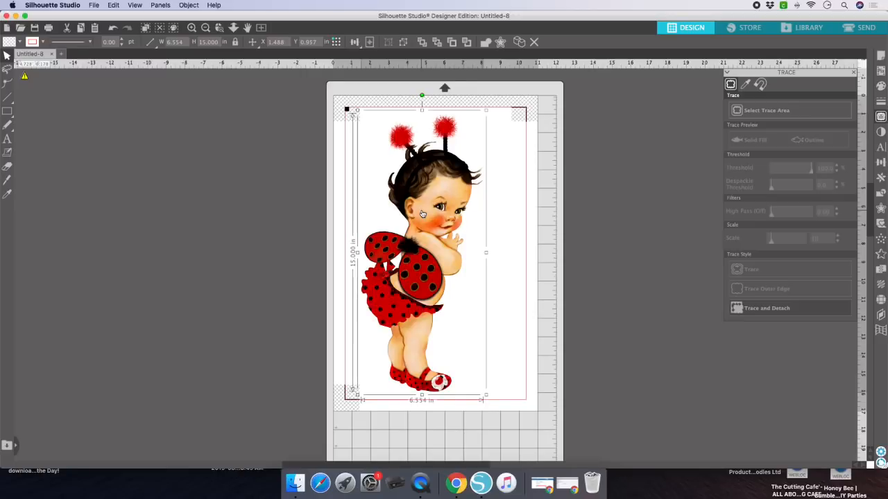
- Set the baby image's width to 7 in independently of its height, centre it roughly between the registration marks and deselect it
{"action": "scroll", "coordinate": [422, 213], "scroll_direction": "right", "scroll_amount": 1}
{"action": "scroll", "coordinate": [422, 214], "scroll_direction": "down", "scroll_amount": 1}
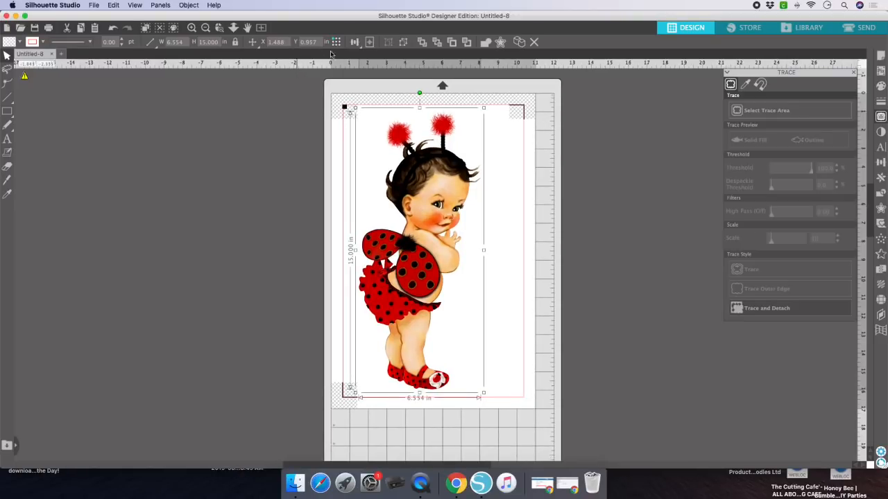
{"action": "left_click_drag", "start_coordinate": [184, 41], "coordinate": [149, 41]}
{"action": "key", "text": "BackSpace"}
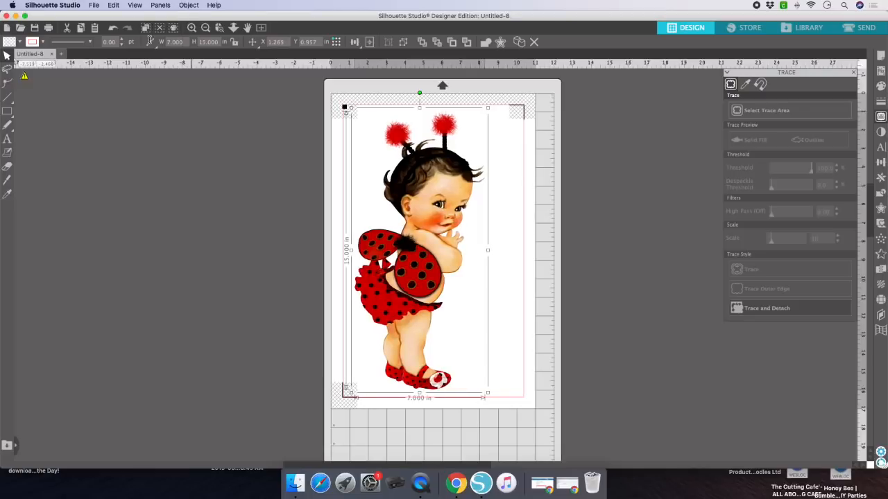
{"action": "left_click_drag", "start_coordinate": [426, 258], "coordinate": [448, 259]}
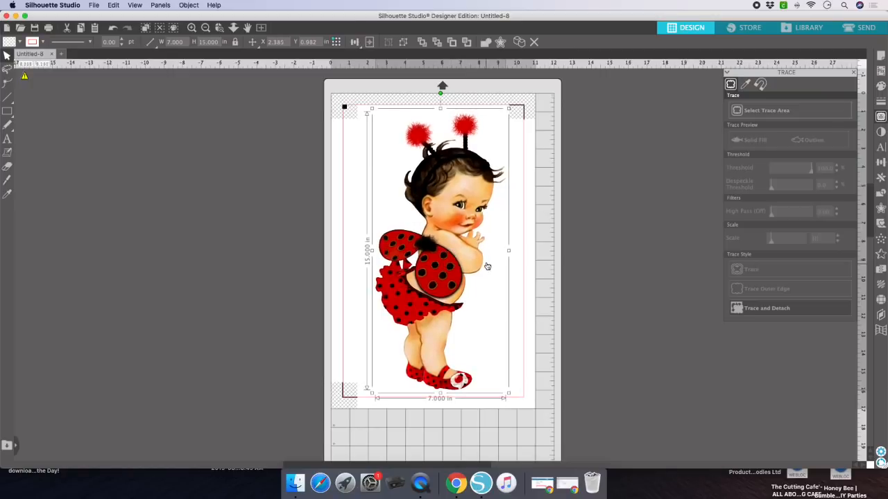
{"action": "left_click", "coordinate": [586, 210]}
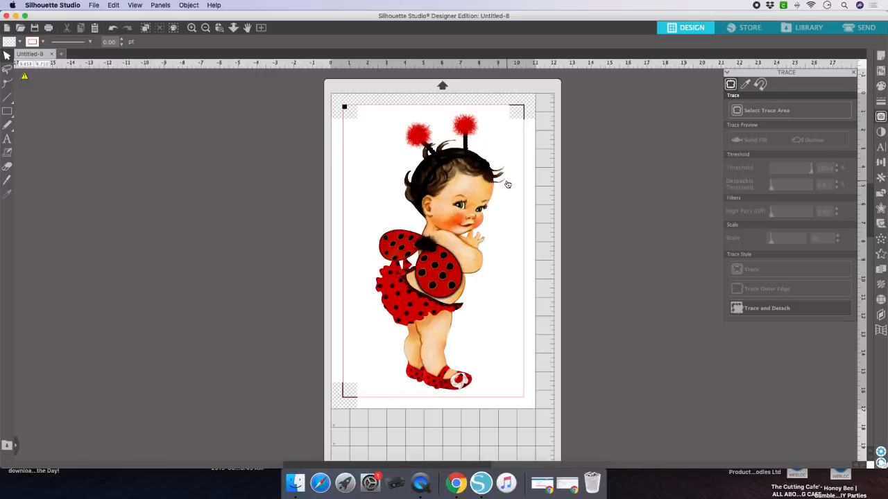
- Close the trace settings and add an outer offset with rounded corners around the baby image
{"action": "scroll", "coordinate": [479, 173], "scroll_direction": "down", "scroll_amount": 2}
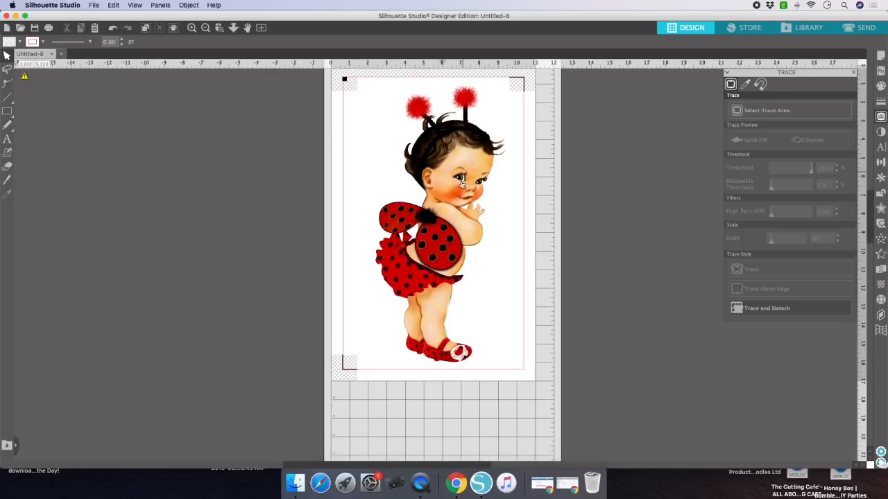
{"action": "scroll", "coordinate": [460, 194], "scroll_direction": "up", "scroll_amount": 1}
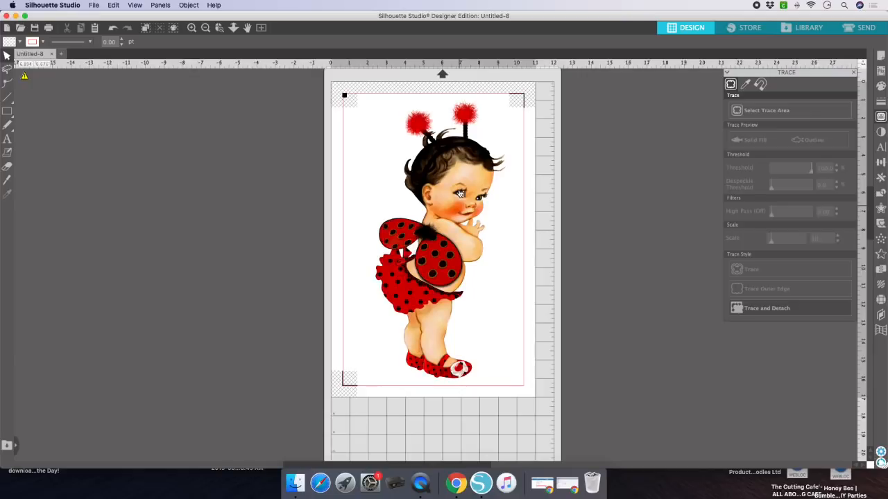
{"action": "left_click", "coordinate": [460, 194]}
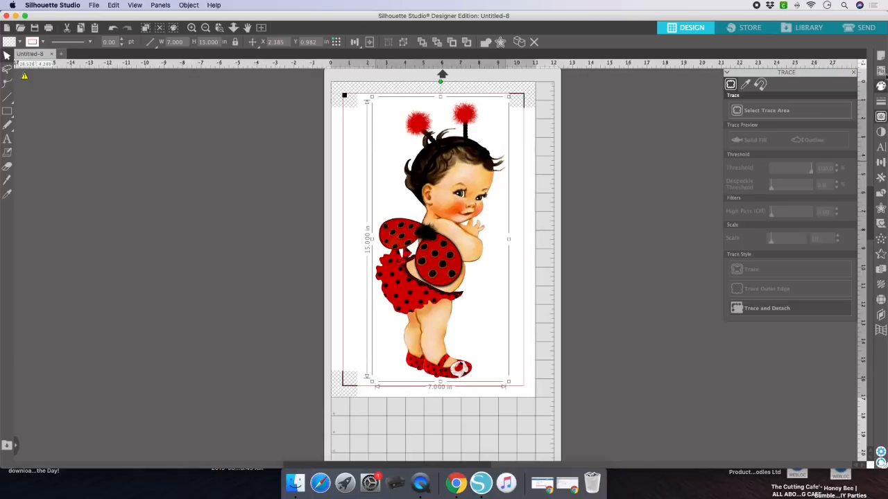
{"action": "left_click", "coordinate": [852, 75]}
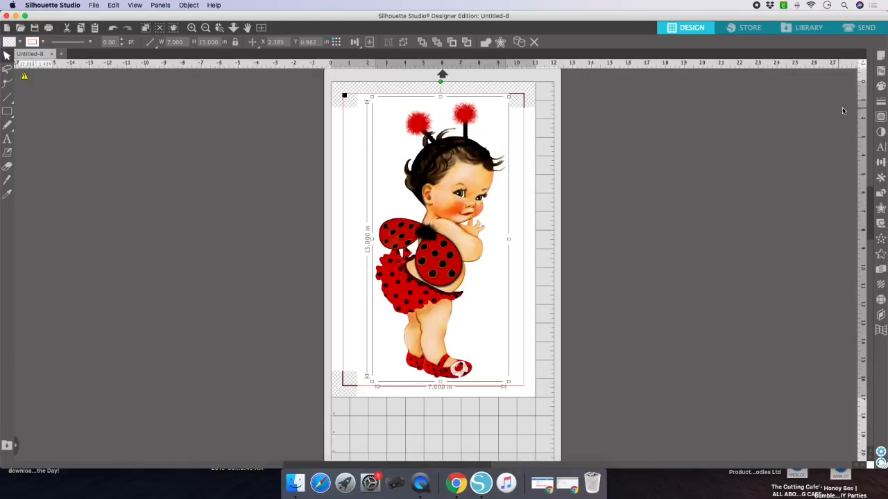
{"action": "left_click", "coordinate": [881, 209]}
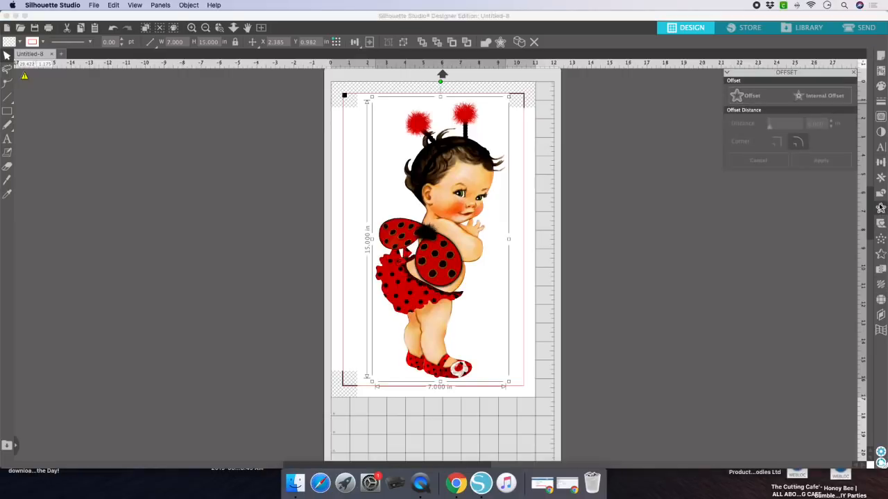
{"action": "left_click", "coordinate": [758, 99]}
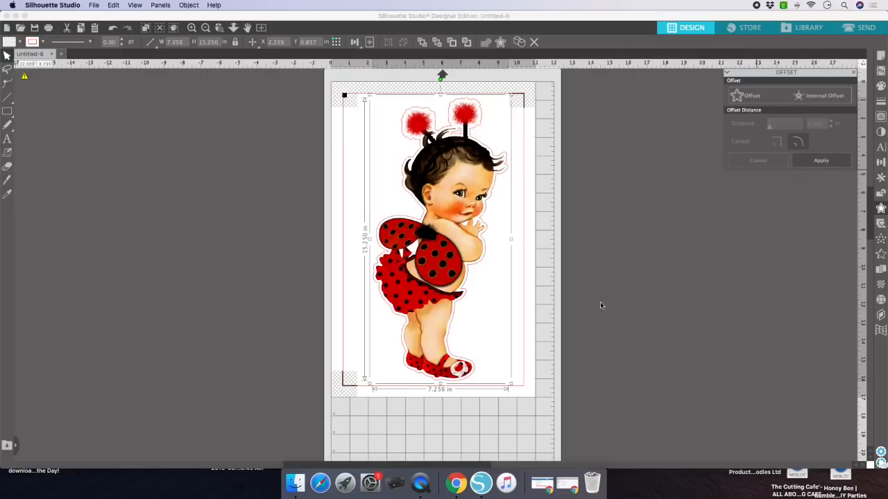
{"action": "left_click", "coordinate": [454, 192]}
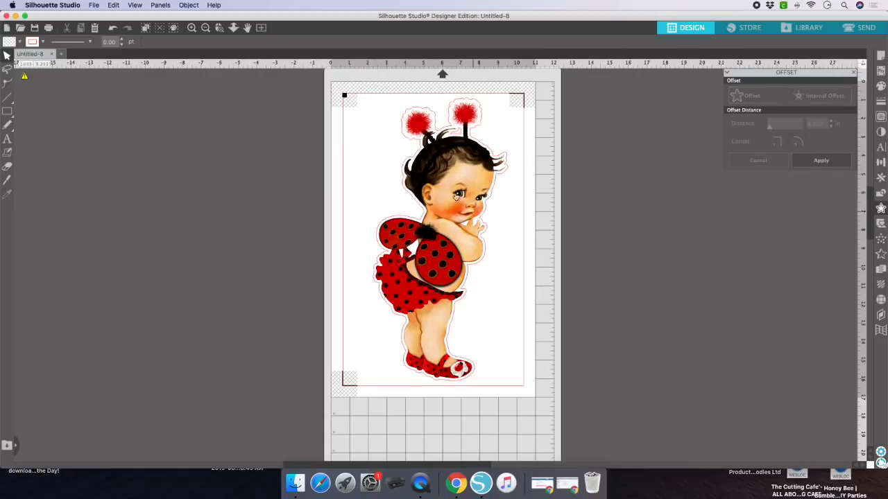
{"action": "left_click", "coordinate": [304, 106]}
{"action": "left_click_drag", "start_coordinate": [298, 64], "coordinate": [290, 94]}
{"action": "left_click", "coordinate": [112, 29]}
{"action": "left_click", "coordinate": [111, 29]}
- Select the baby image together with its offset outline and group them
{"action": "left_click_drag", "start_coordinate": [292, 93], "coordinate": [549, 236]}
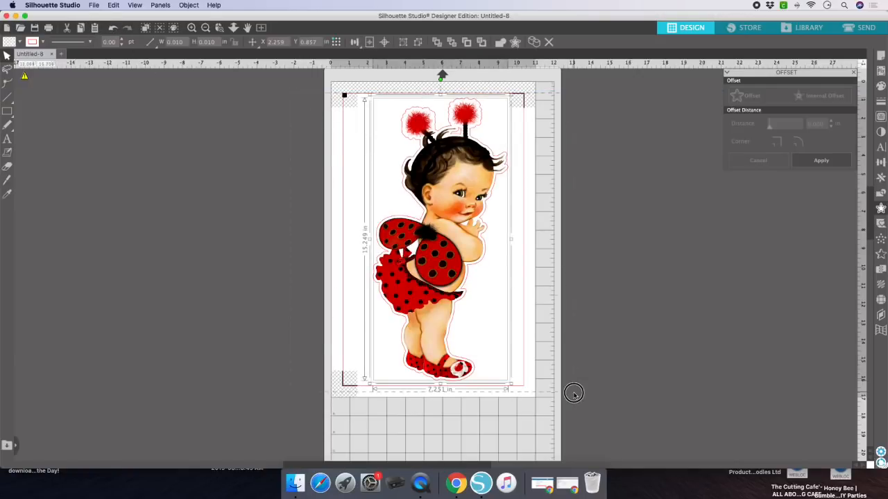
{"action": "left_click", "coordinate": [189, 5]}
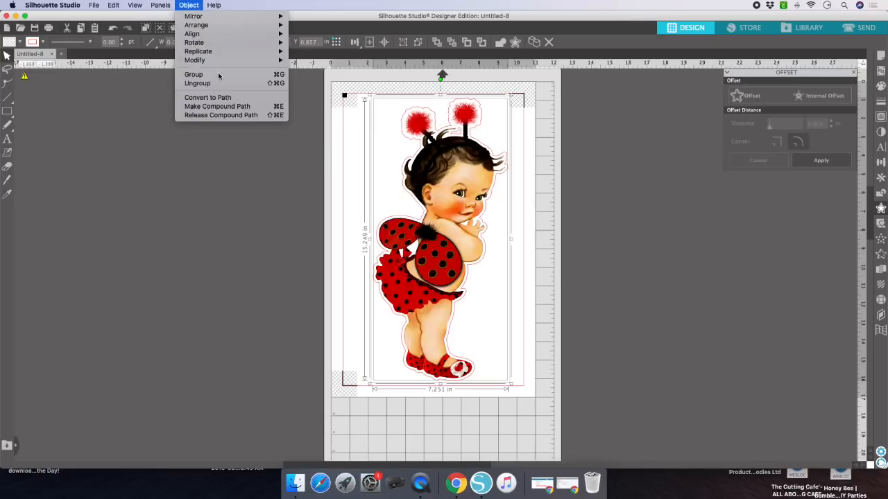
{"action": "left_click", "coordinate": [211, 76]}
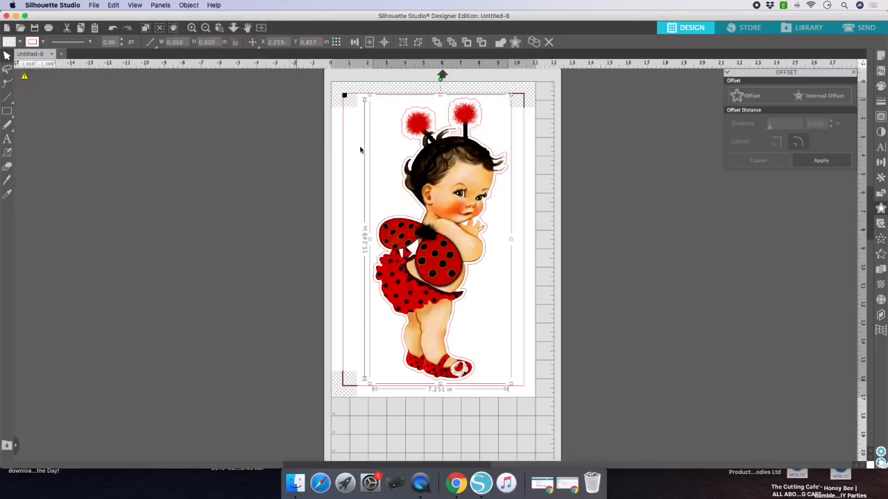
- Shift the grouped baby and outline slightly left within the cut border, deselect them and close the offset settings
{"action": "mouse_move", "coordinate": [451, 168]}
{"action": "left_mouse_down"}
{"action": "mouse_move", "coordinate": [478, 190]}
{"action": "mouse_move", "coordinate": [463, 175]}
{"action": "mouse_move", "coordinate": [430, 167]}
{"action": "mouse_move", "coordinate": [444, 168]}
{"action": "left_mouse_up"}
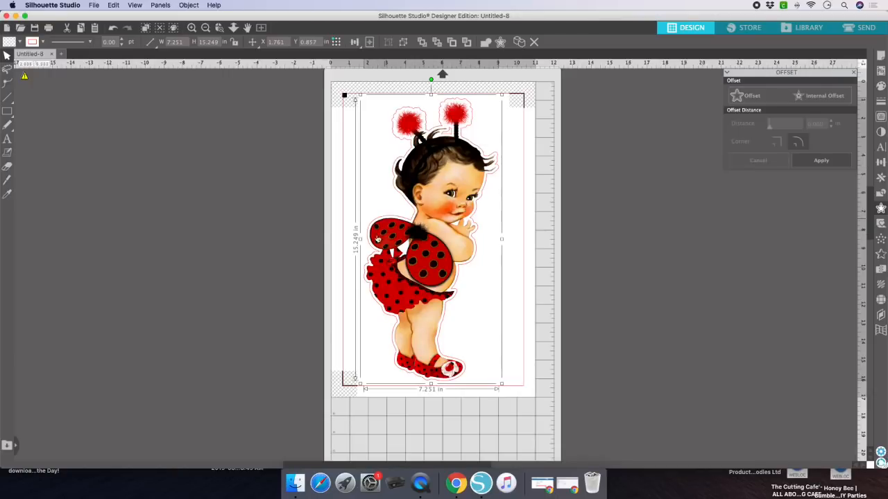
{"action": "left_click", "coordinate": [624, 173]}
{"action": "left_click", "coordinate": [854, 72]}
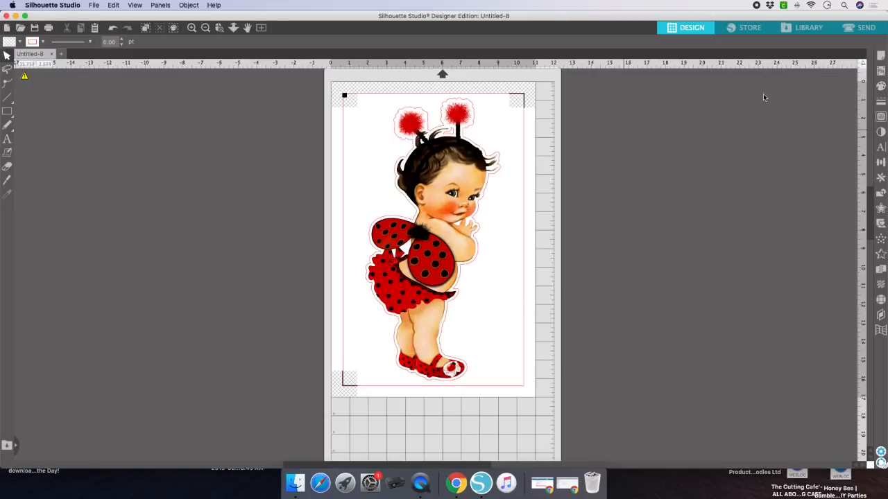
- Go to the send setup, choose cutting by line colour and set the red line's material to Cardstock, Textured - Heavy (80lb)
{"action": "left_click", "coordinate": [865, 27]}
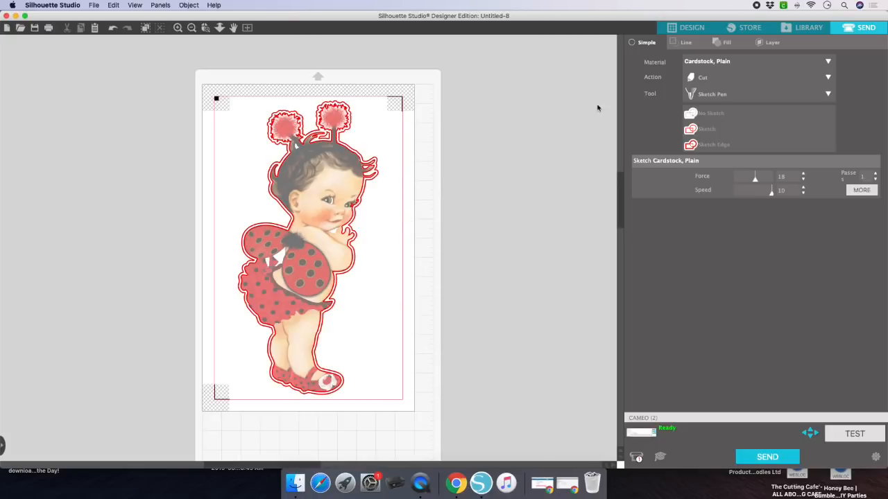
{"action": "left_click", "coordinate": [674, 43]}
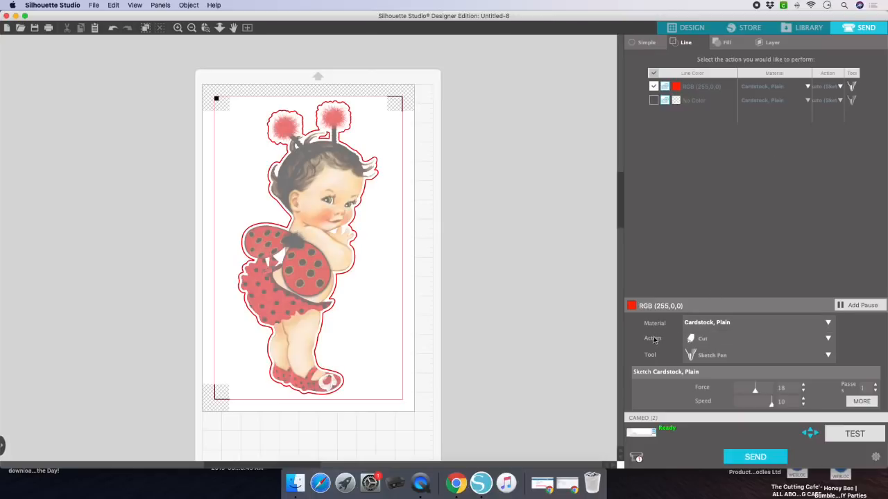
{"action": "left_click", "coordinate": [828, 324]}
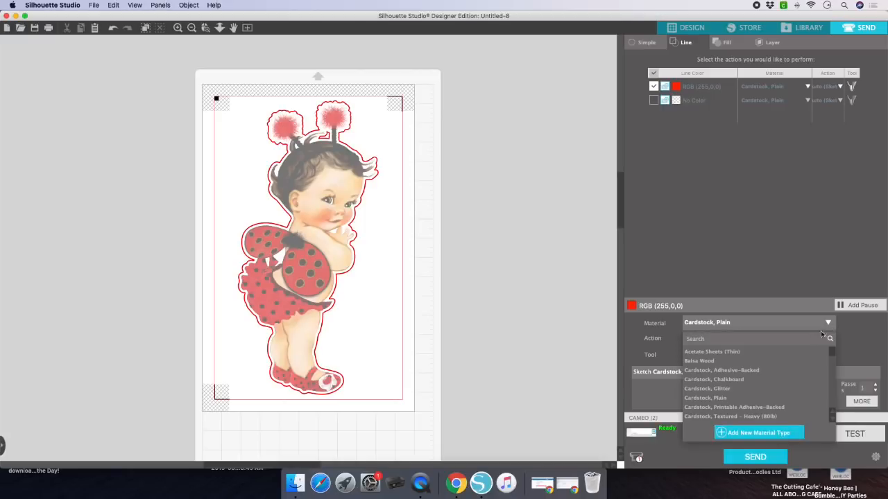
{"action": "left_click", "coordinate": [761, 417]}
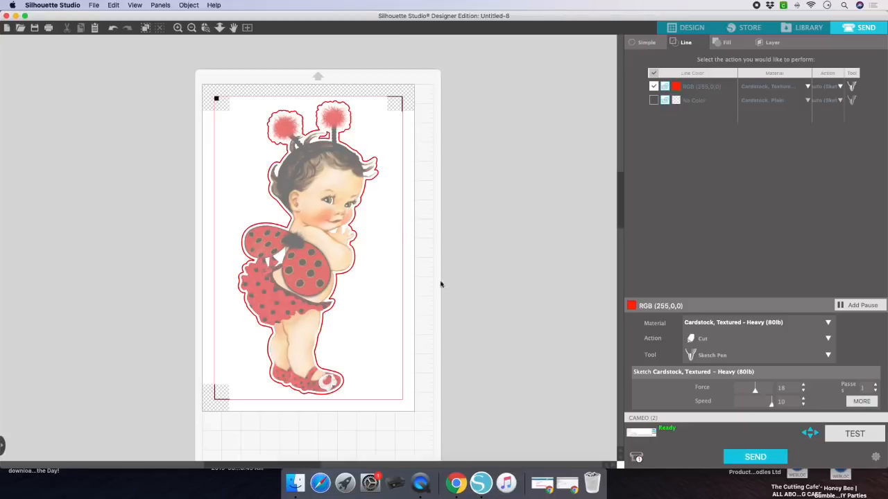
- Open the print settings, choose the HP OfficeJet Pro 7740 series printer and cancel without printing
{"action": "left_click", "coordinate": [49, 27]}
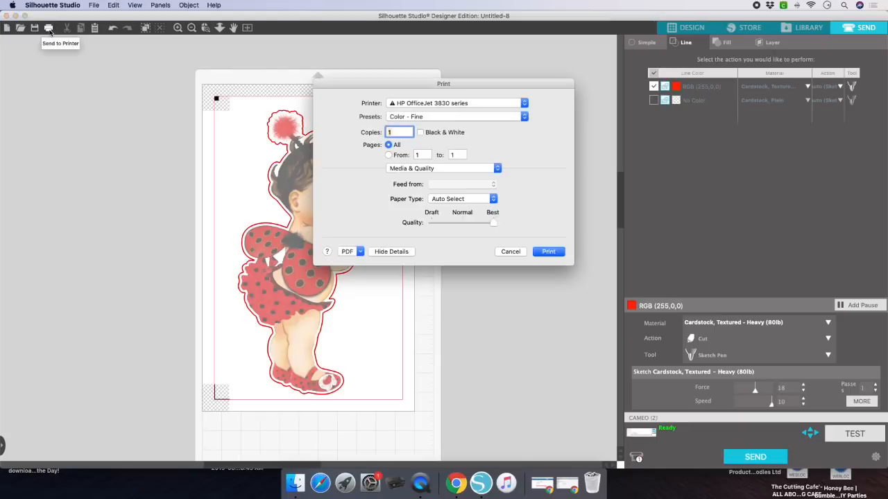
{"action": "left_click", "coordinate": [475, 105]}
{"action": "left_click", "coordinate": [431, 113]}
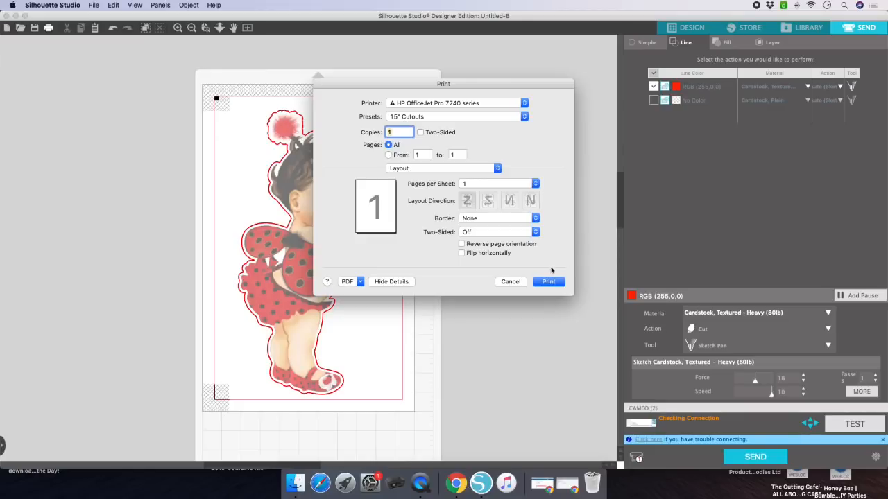
{"action": "left_click", "coordinate": [514, 284]}
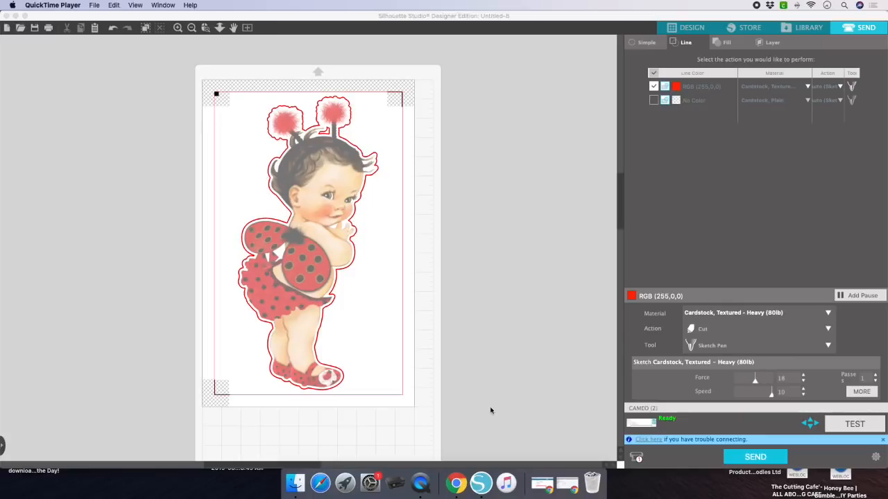
- Return to the design page, flip the grouped baby and cut outline horizontally and go back to the send setup
{"action": "scroll", "coordinate": [505, 378], "scroll_direction": "down", "scroll_amount": 1}
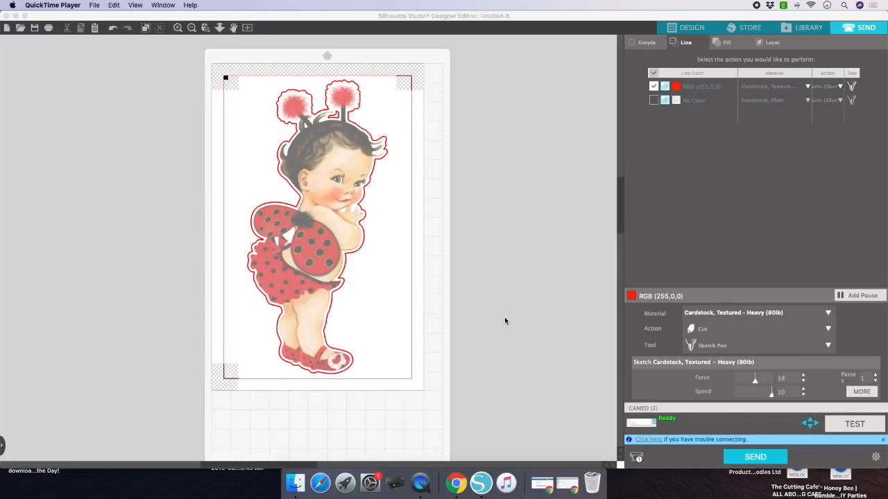
{"action": "scroll", "coordinate": [618, 188], "scroll_direction": "down", "scroll_amount": 1}
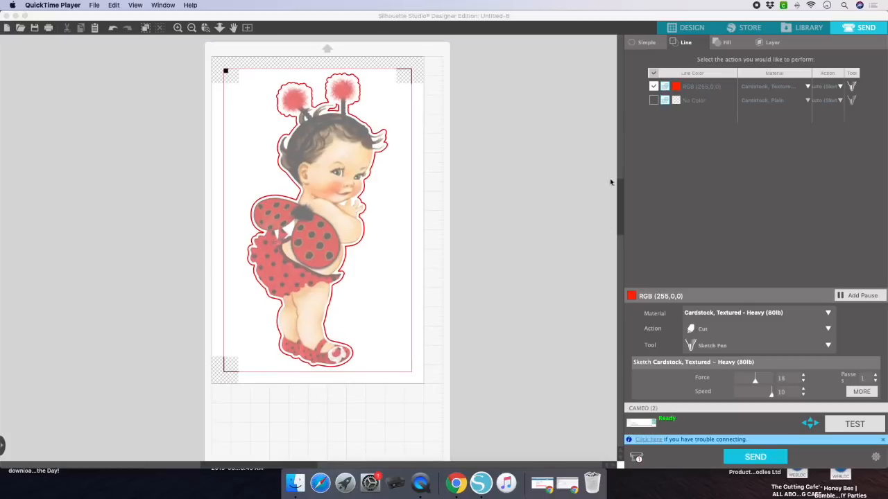
{"action": "left_click", "coordinate": [686, 32]}
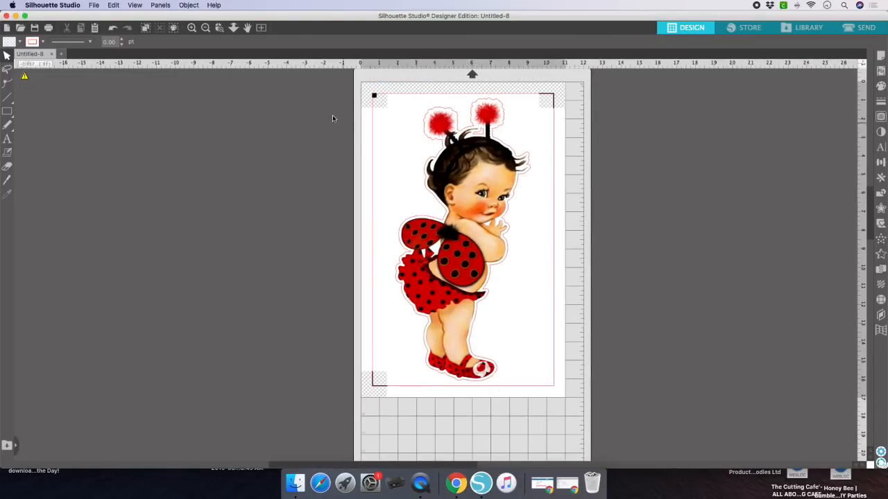
{"action": "left_click", "coordinate": [486, 208]}
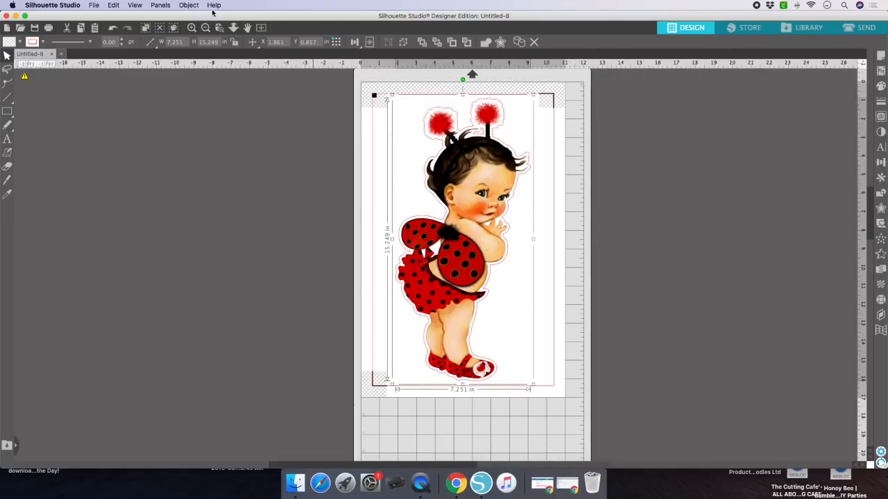
{"action": "left_click", "coordinate": [189, 5]}
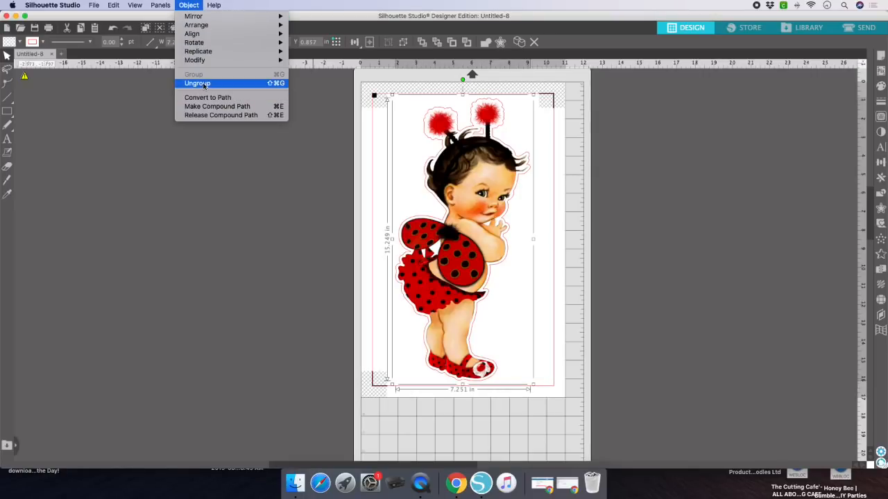
{"action": "mouse_move", "coordinate": [233, 17]}
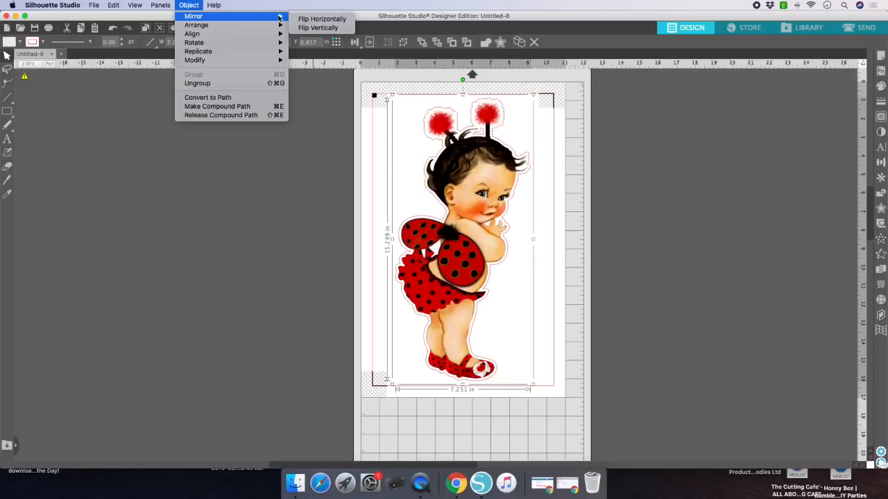
{"action": "left_click", "coordinate": [326, 21]}
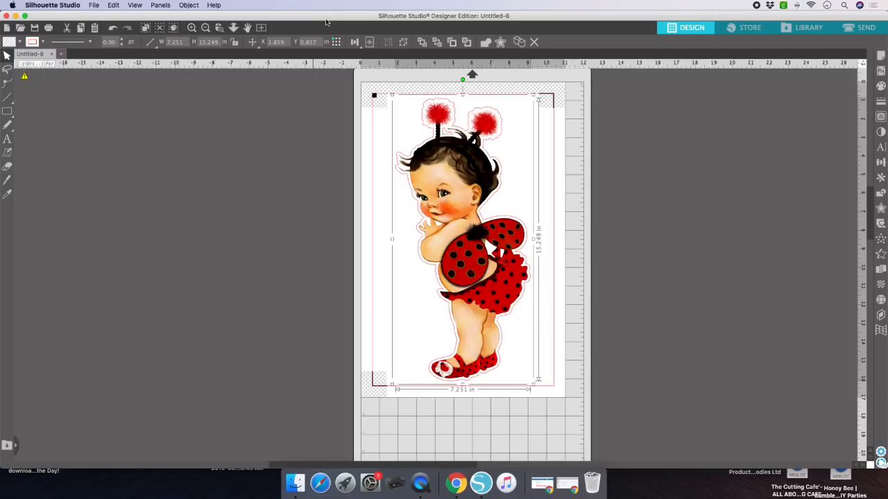
{"action": "scroll", "coordinate": [721, 66], "scroll_direction": "right", "scroll_amount": 1}
{"action": "left_click", "coordinate": [860, 29]}
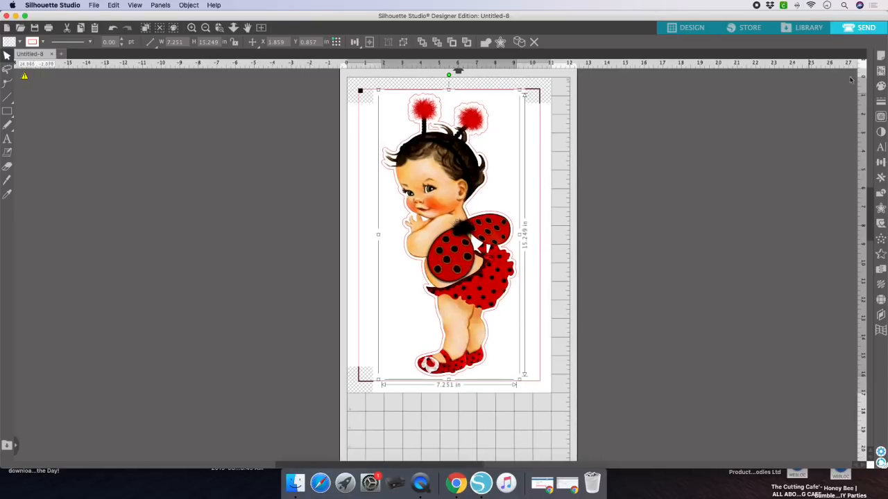